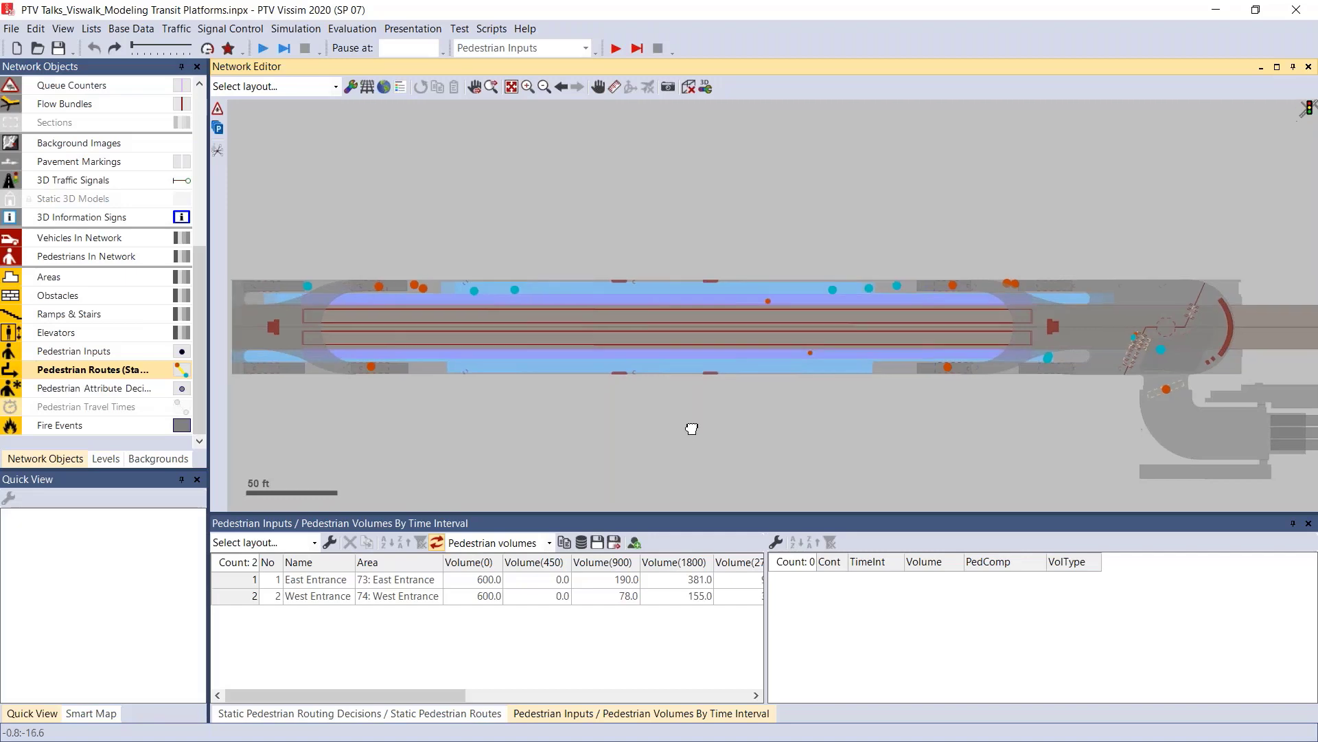
- Switch the network to the 3D view and show the static 3D models of the station
{"action": "left_click", "coordinate": [688, 87]}
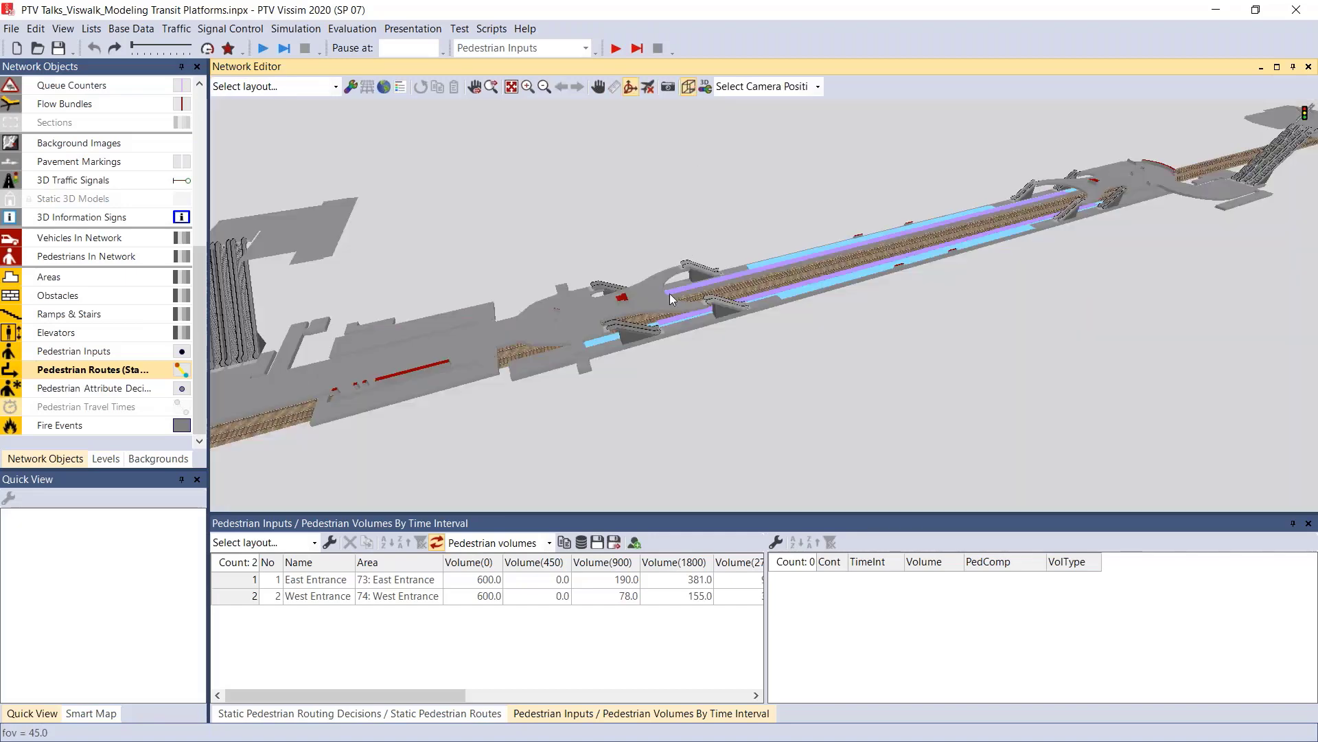
{"action": "left_click_drag", "start_coordinate": [608, 182], "coordinate": [723, 204]}
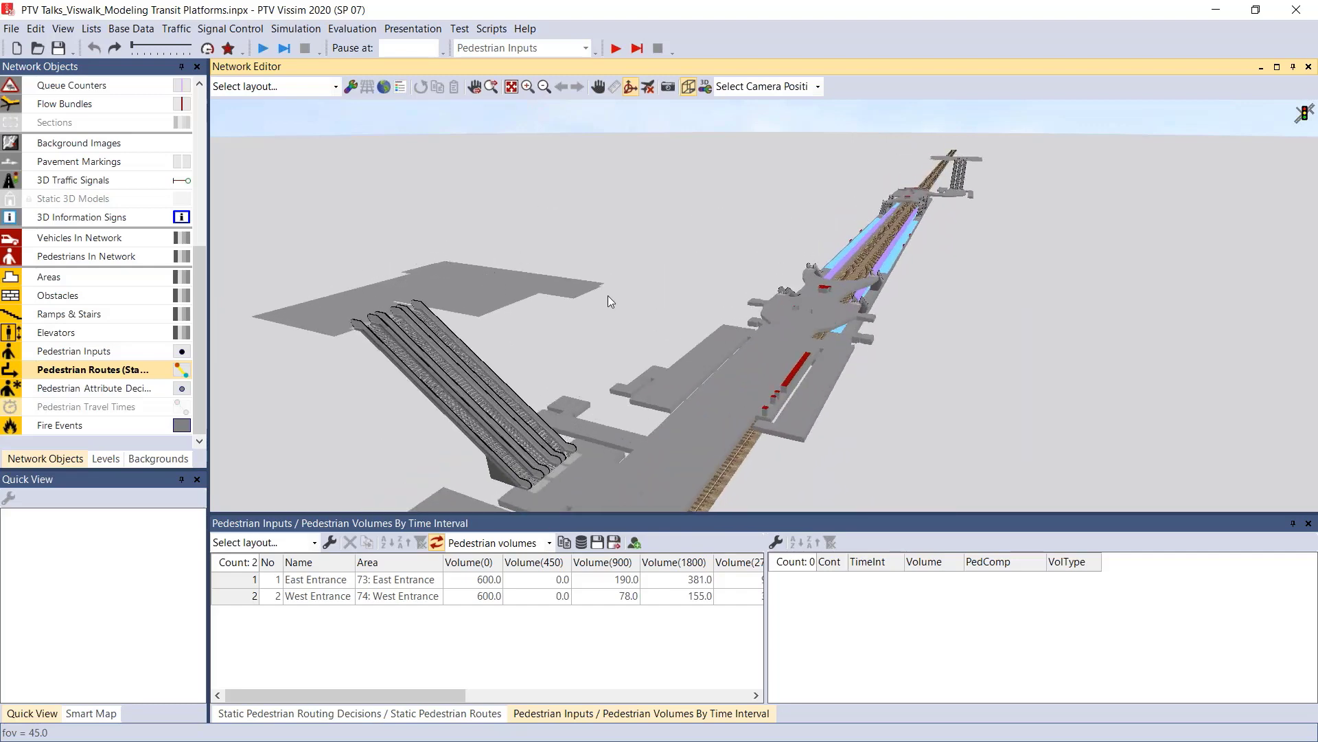
{"action": "left_click_drag", "start_coordinate": [814, 353], "coordinate": [783, 419]}
{"action": "left_click", "coordinate": [13, 209]}
{"action": "left_click", "coordinate": [11, 200]}
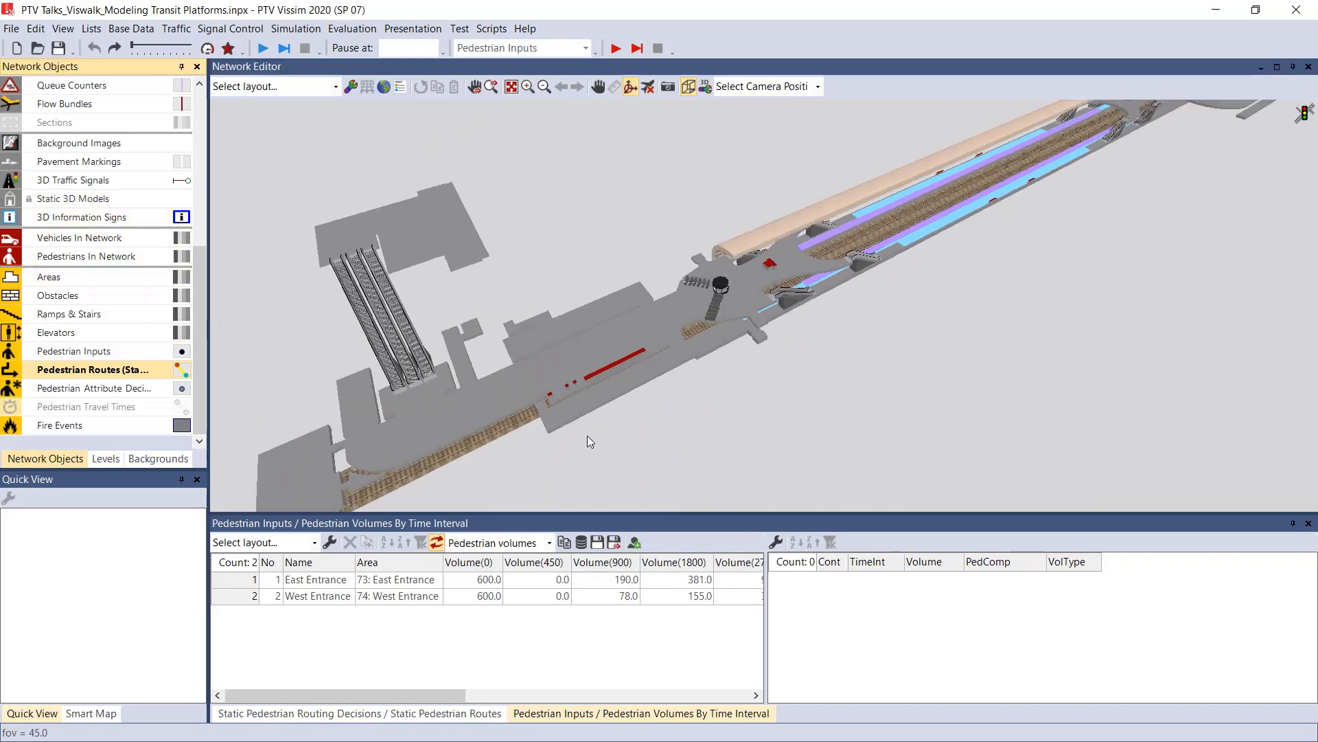
- Examine the mezzanine, escalators and platforms in 3D, hide the static 3D models and return to the 2D view
{"action": "left_click_drag", "start_coordinate": [587, 435], "coordinate": [678, 321]}
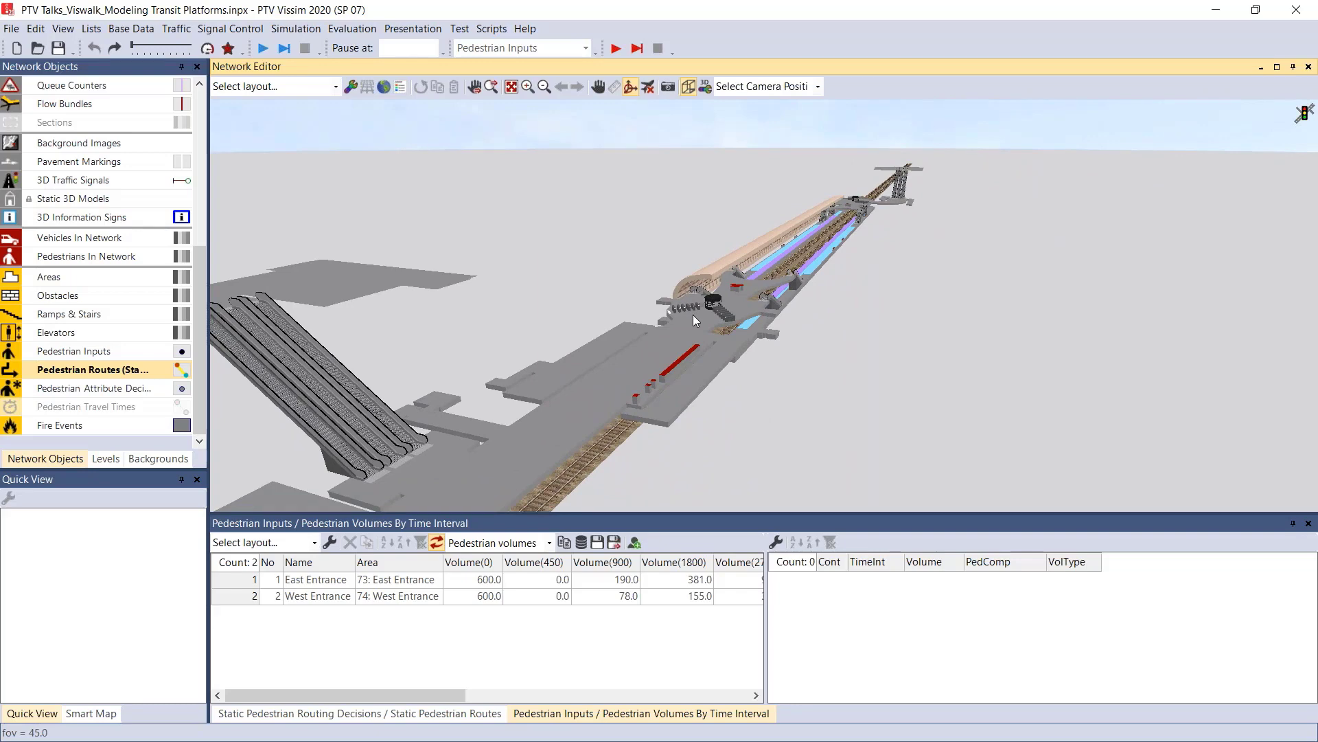
{"action": "scroll", "coordinate": [693, 315], "scroll_direction": "up", "scroll_amount": 8}
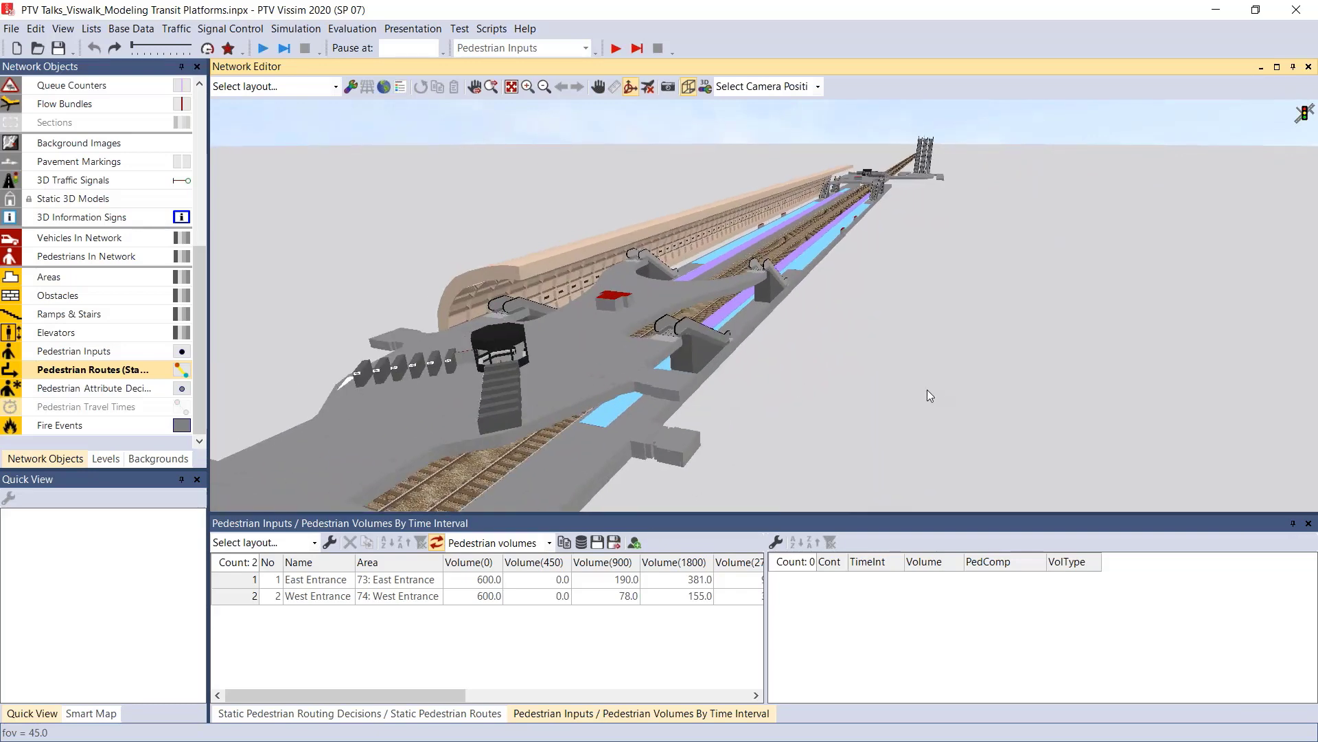
{"action": "left_click_drag", "start_coordinate": [927, 389], "coordinate": [516, 392]}
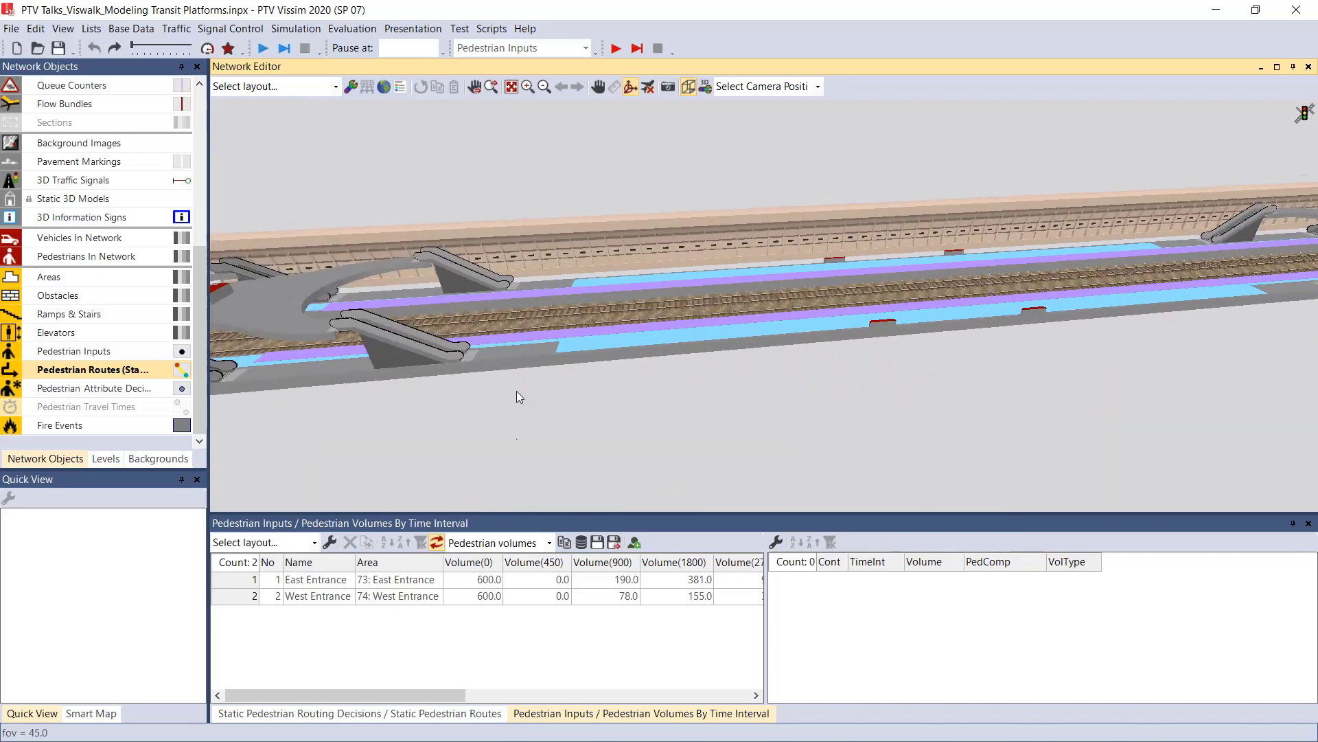
{"action": "left_click", "coordinate": [10, 200]}
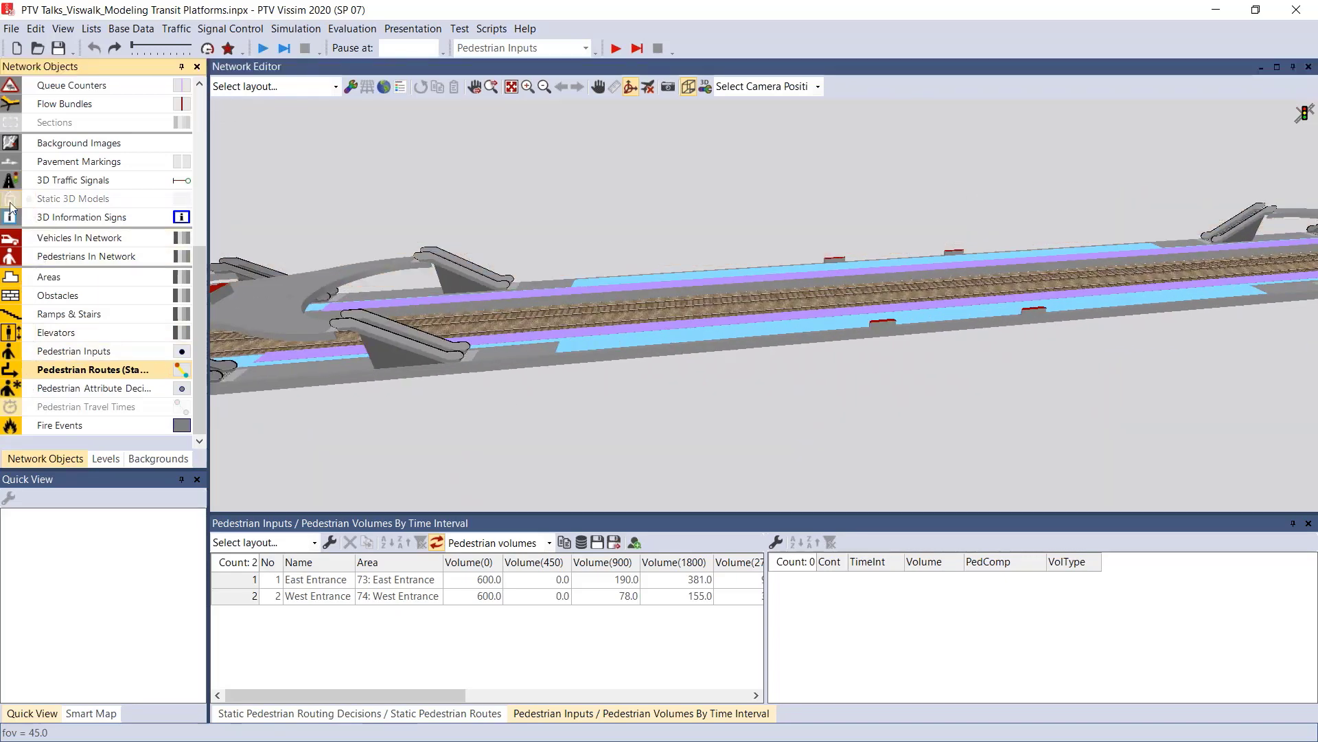
{"action": "left_click", "coordinate": [687, 88]}
- Inspect the overlapping WB Blue and WB Orange public transport stops along the westbound track
{"action": "left_click", "coordinate": [433, 314]}
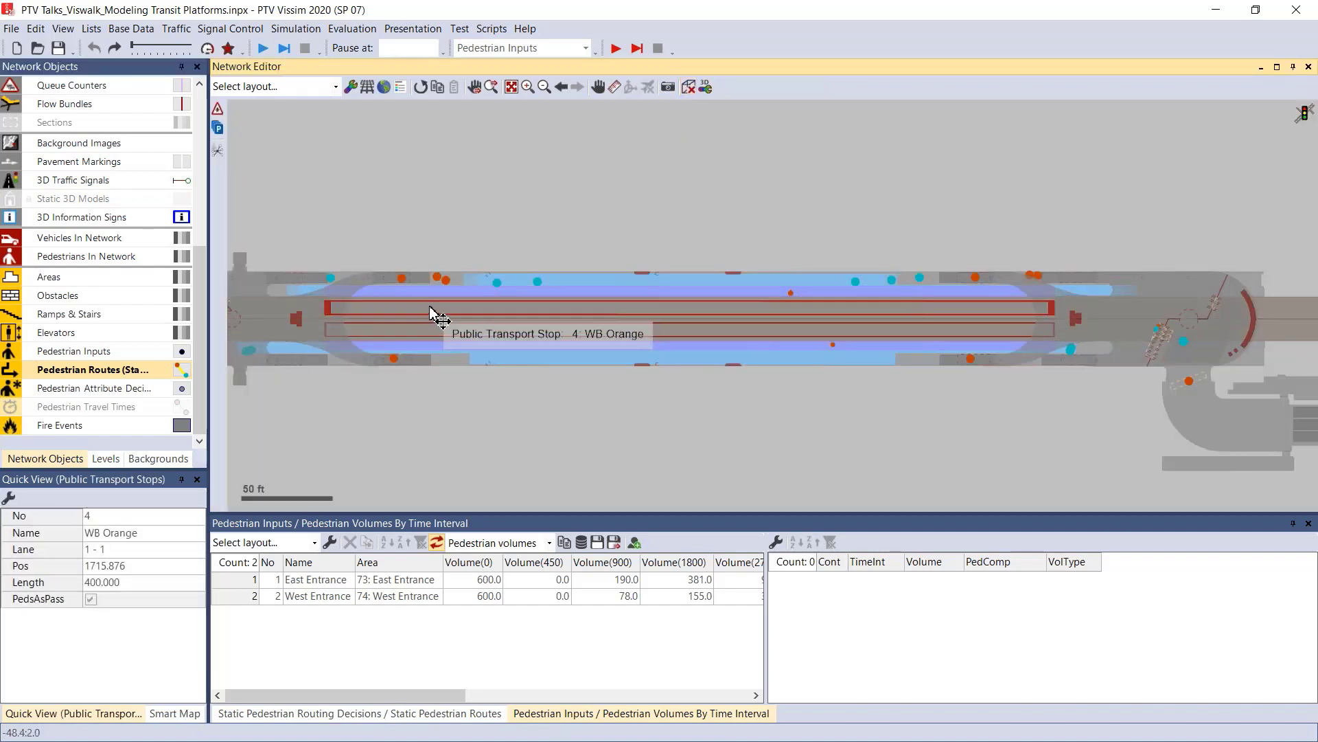
{"action": "left_click", "coordinate": [337, 312]}
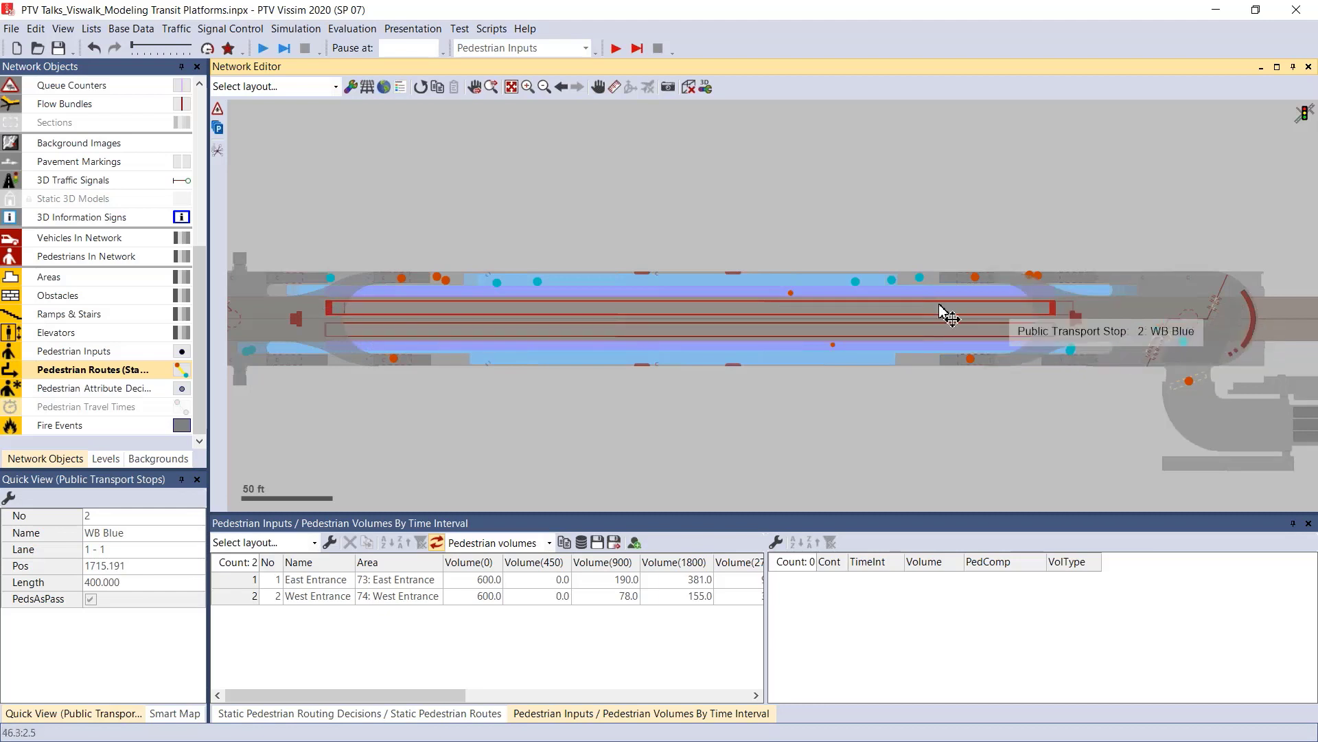
{"action": "left_click", "coordinate": [894, 310]}
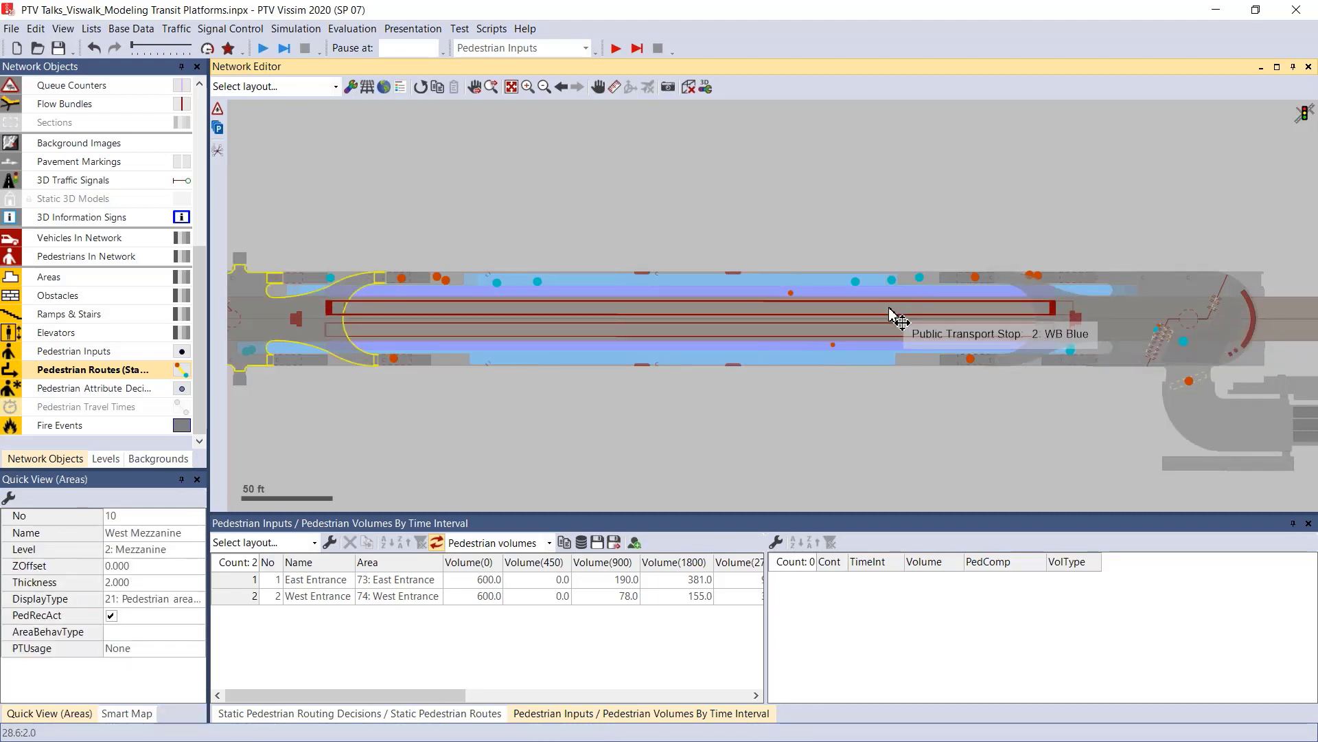
{"action": "left_click", "coordinate": [986, 348]}
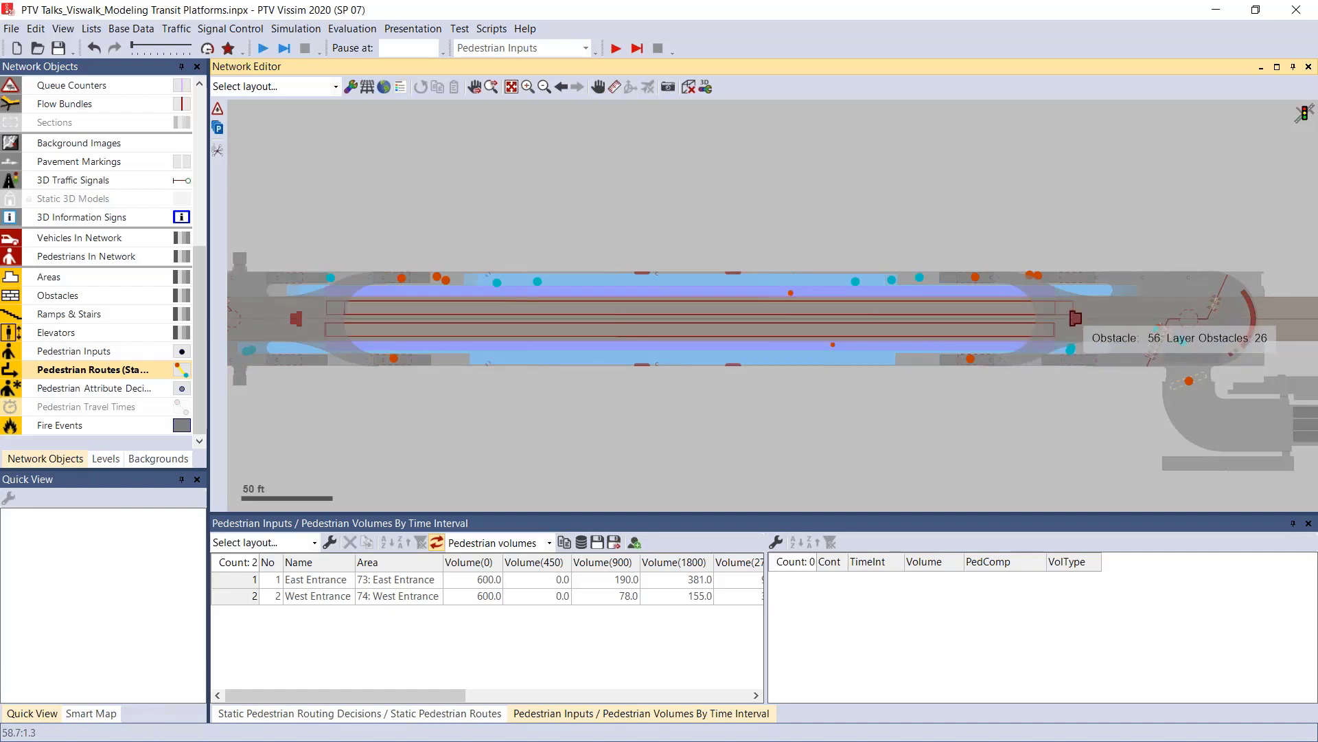
{"action": "left_click", "coordinate": [1063, 313]}
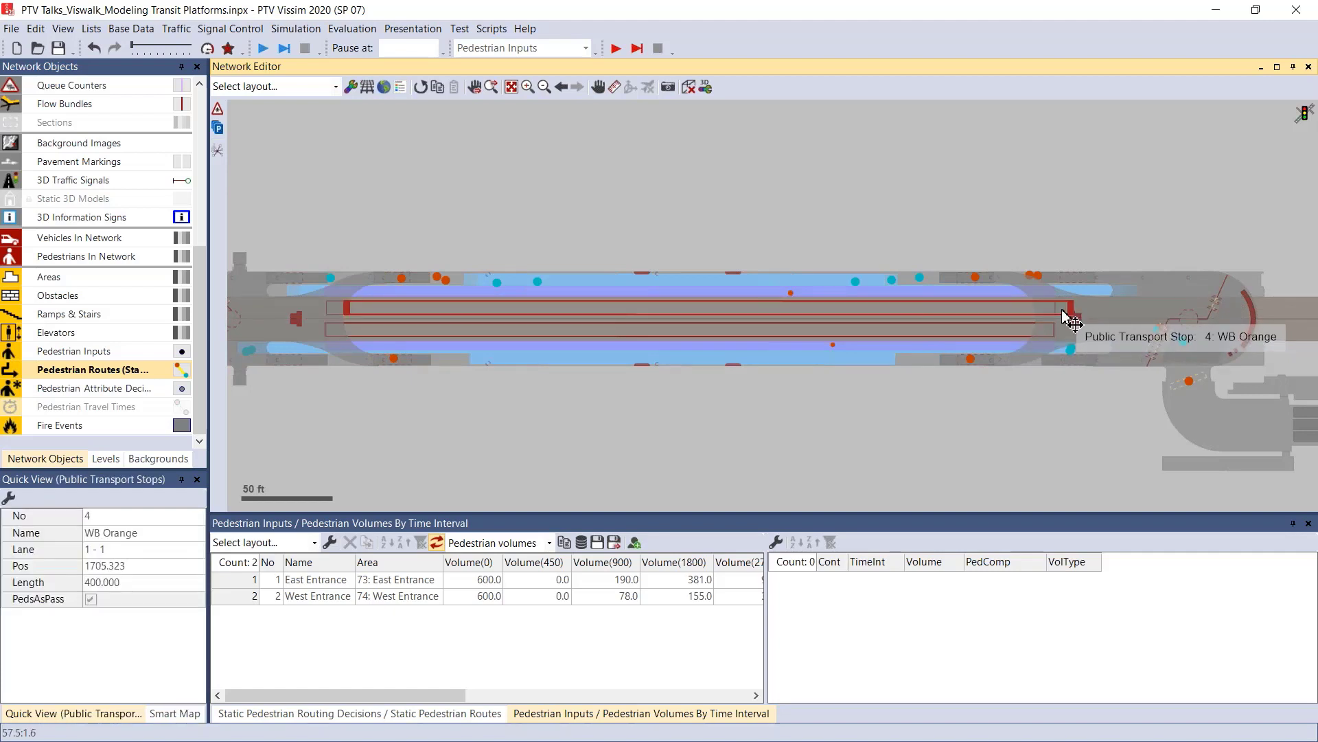
- Review the WB Platform area's public transport usage and its assigned PT stops
{"action": "left_click", "coordinate": [463, 290]}
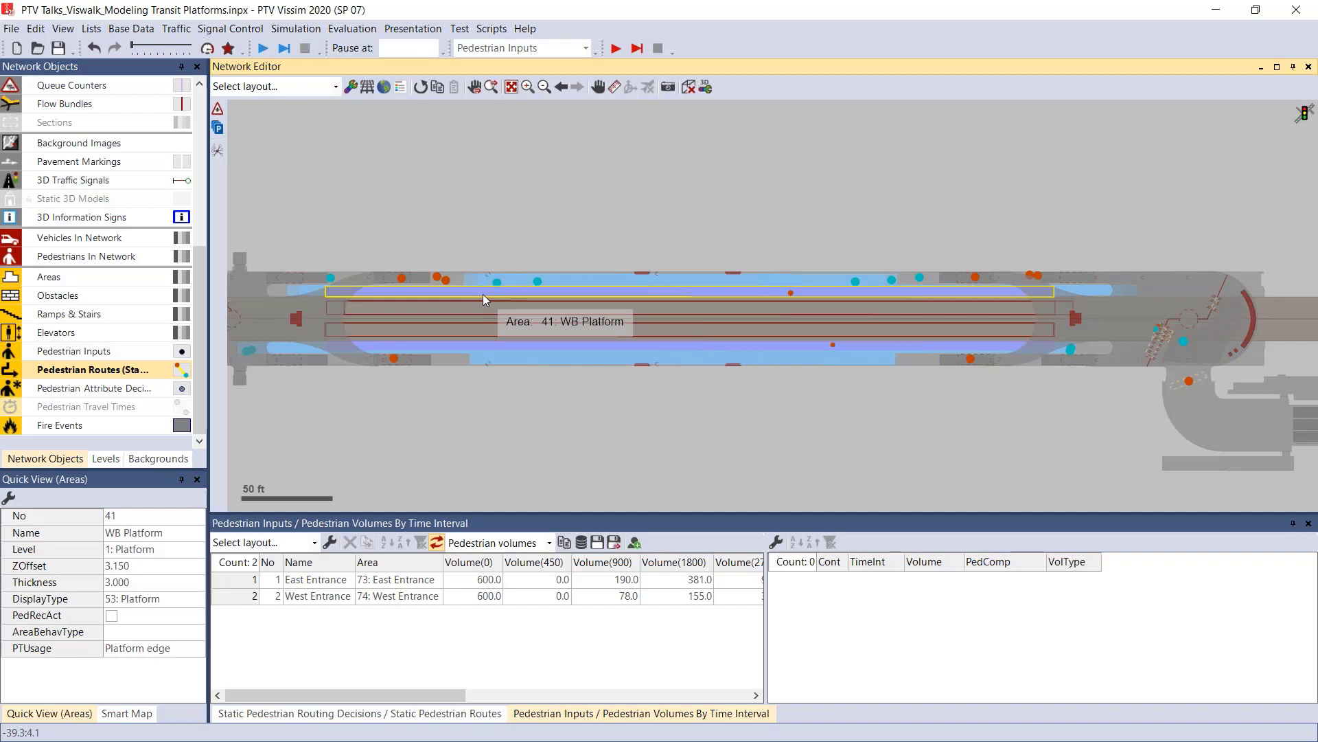
{"action": "double_click", "coordinate": [484, 294]}
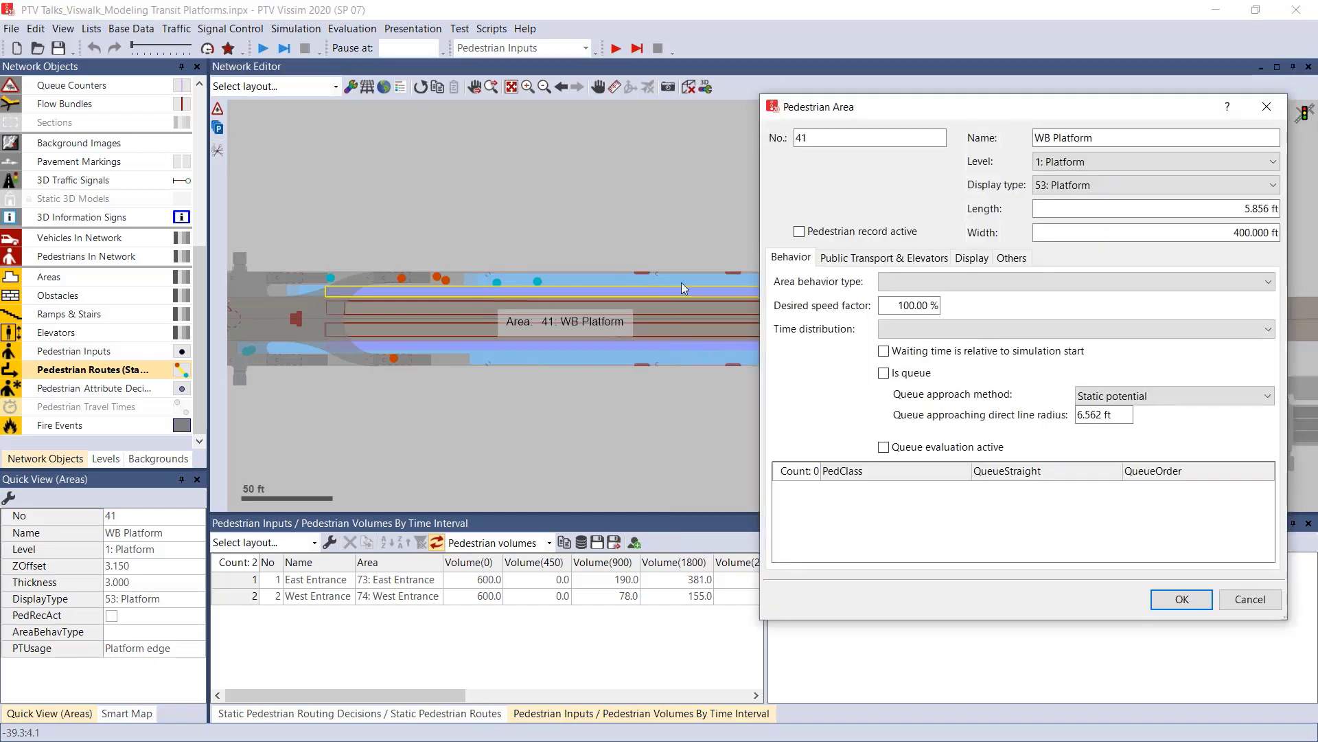
{"action": "left_click", "coordinate": [853, 259]}
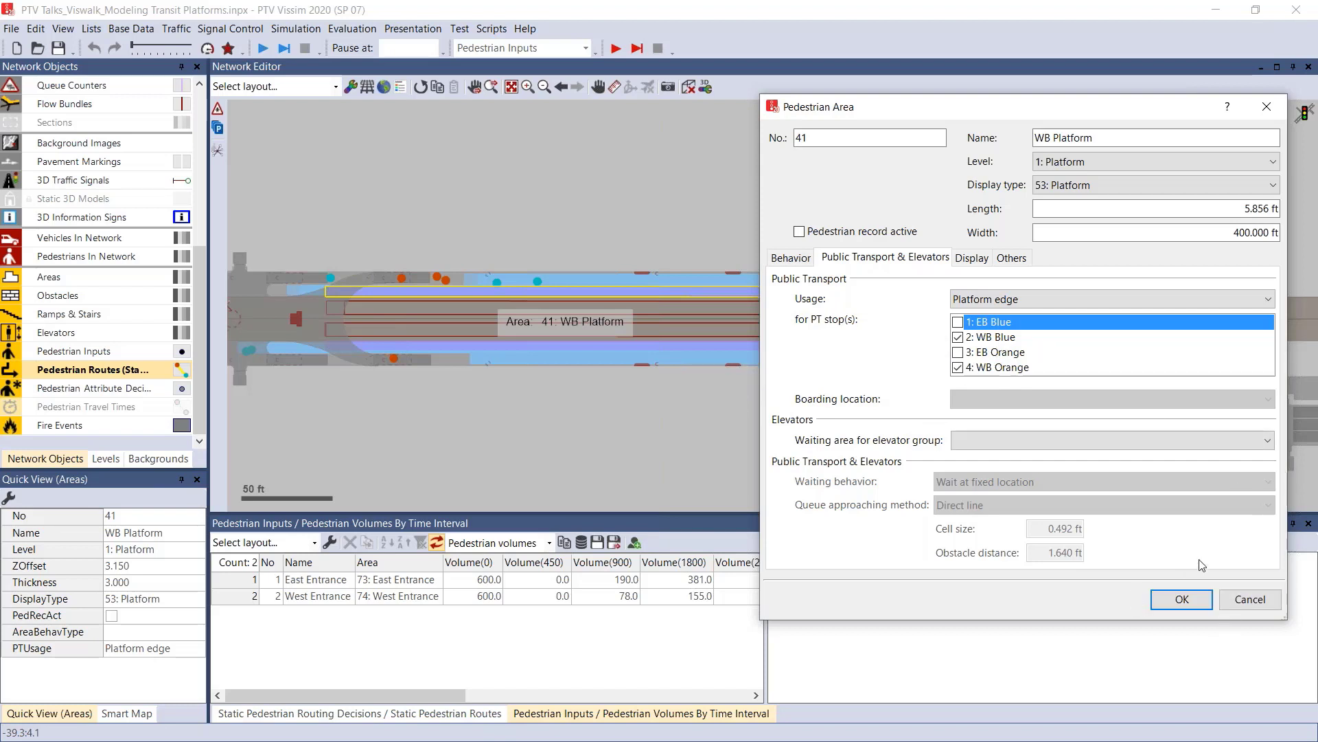
{"action": "left_click", "coordinate": [1180, 600]}
- Examine the static pedestrian routes leading from the WB Platform routing decision to each station entrance
{"action": "left_click", "coordinate": [630, 417]}
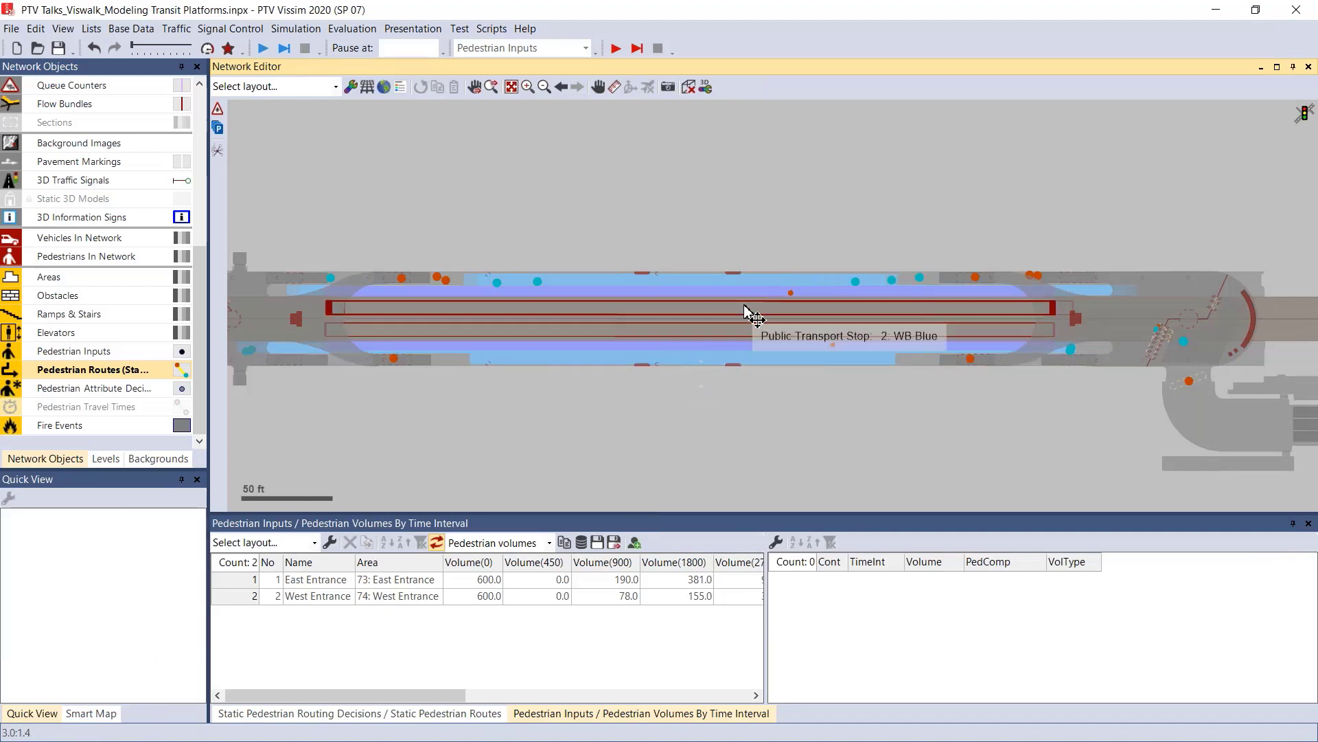
{"action": "left_click", "coordinate": [791, 294]}
{"action": "left_click", "coordinate": [797, 566]}
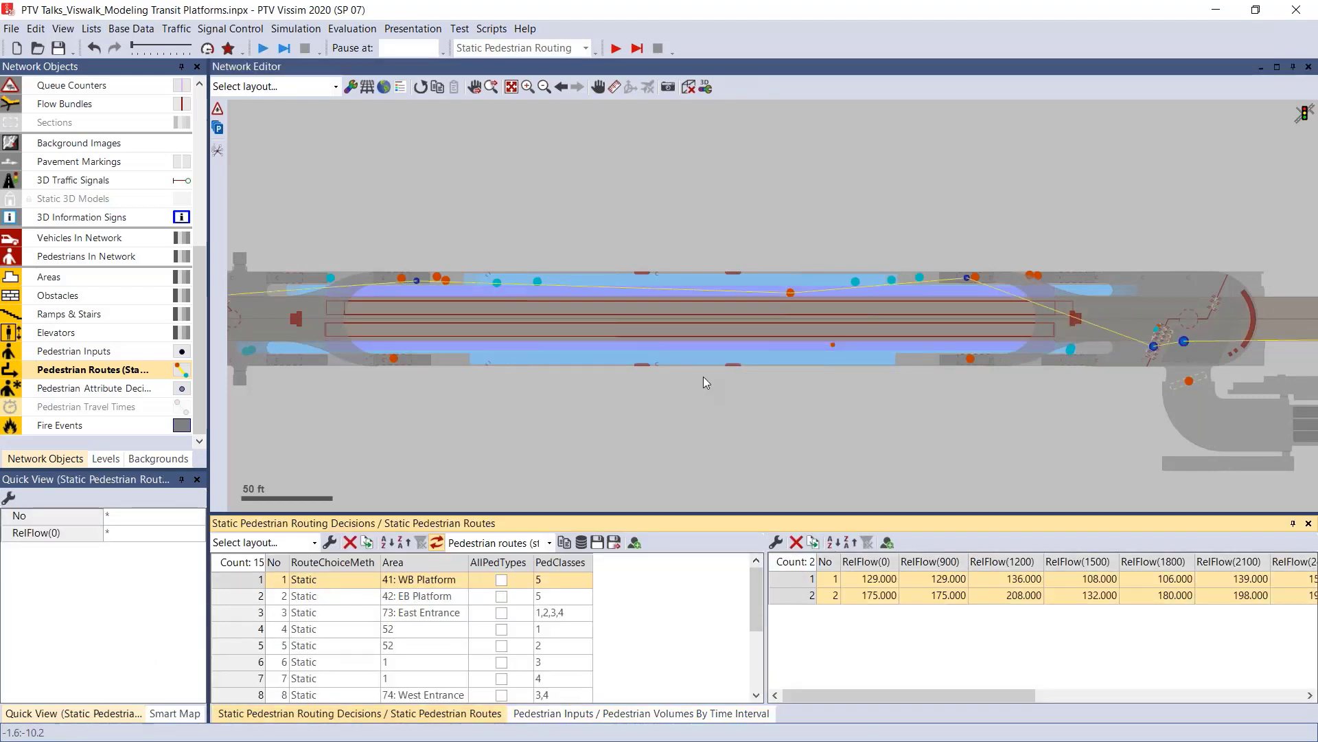
{"action": "scroll", "coordinate": [703, 376], "scroll_direction": "down", "scroll_amount": 2}
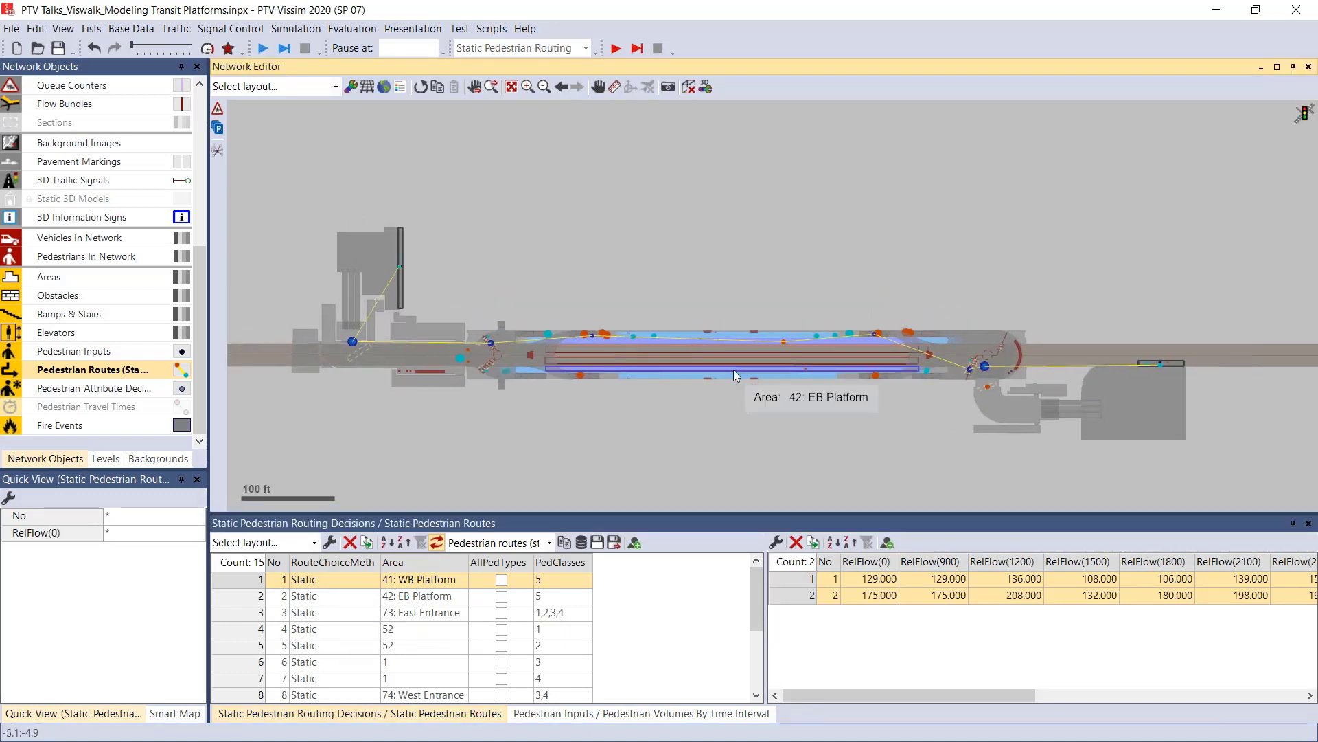
{"action": "left_click", "coordinate": [798, 585]}
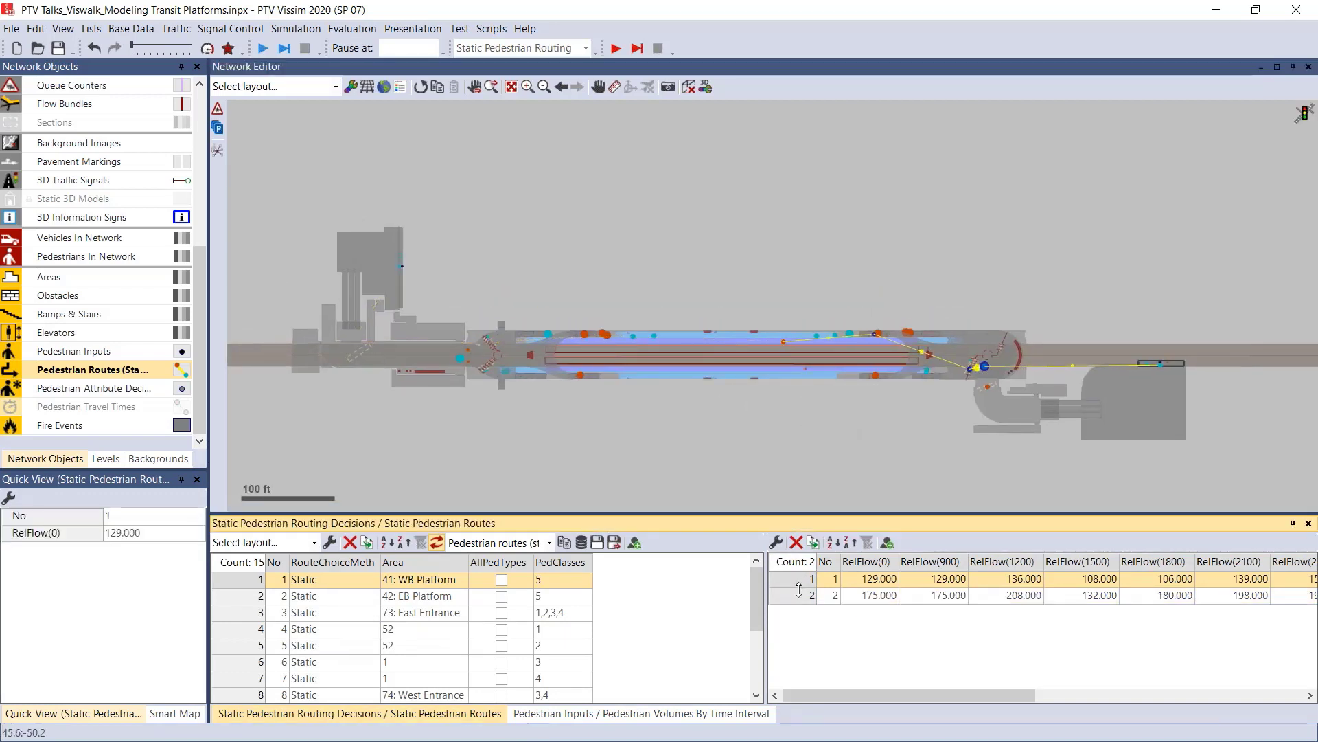
{"action": "left_click", "coordinate": [797, 597]}
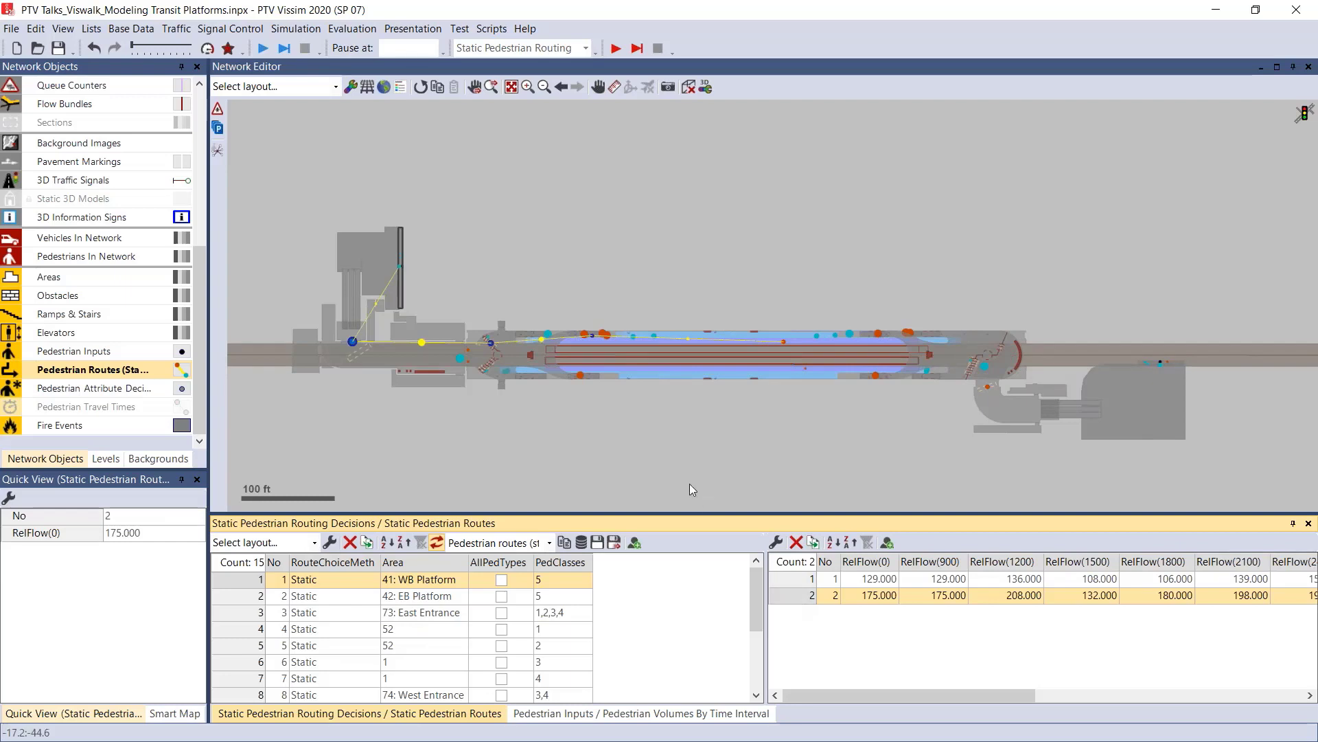
{"action": "left_click", "coordinate": [698, 461]}
- Select the WB Platform Arrivals routing decision and review its area, pedestrian class and relative flows
{"action": "scroll", "coordinate": [710, 459], "scroll_direction": "up", "scroll_amount": 2}
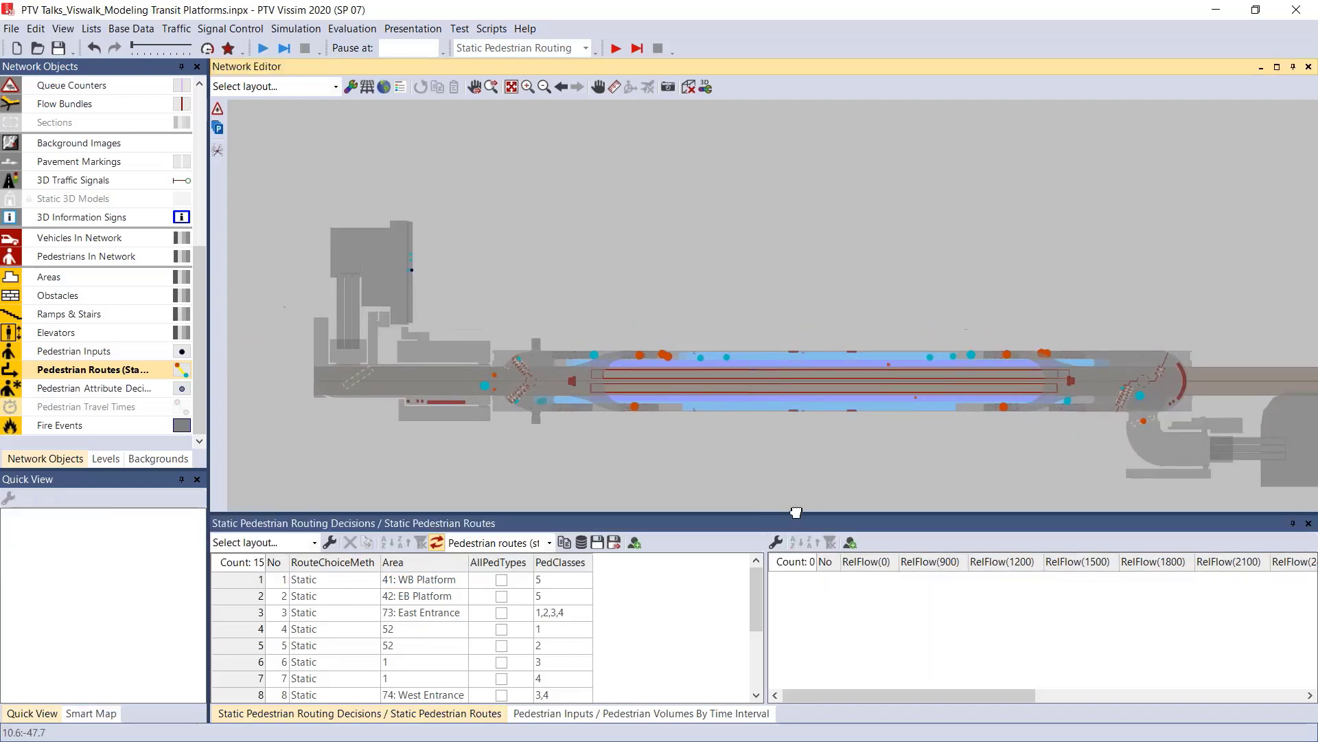
{"action": "scroll", "coordinate": [836, 473], "scroll_direction": "up", "scroll_amount": 2}
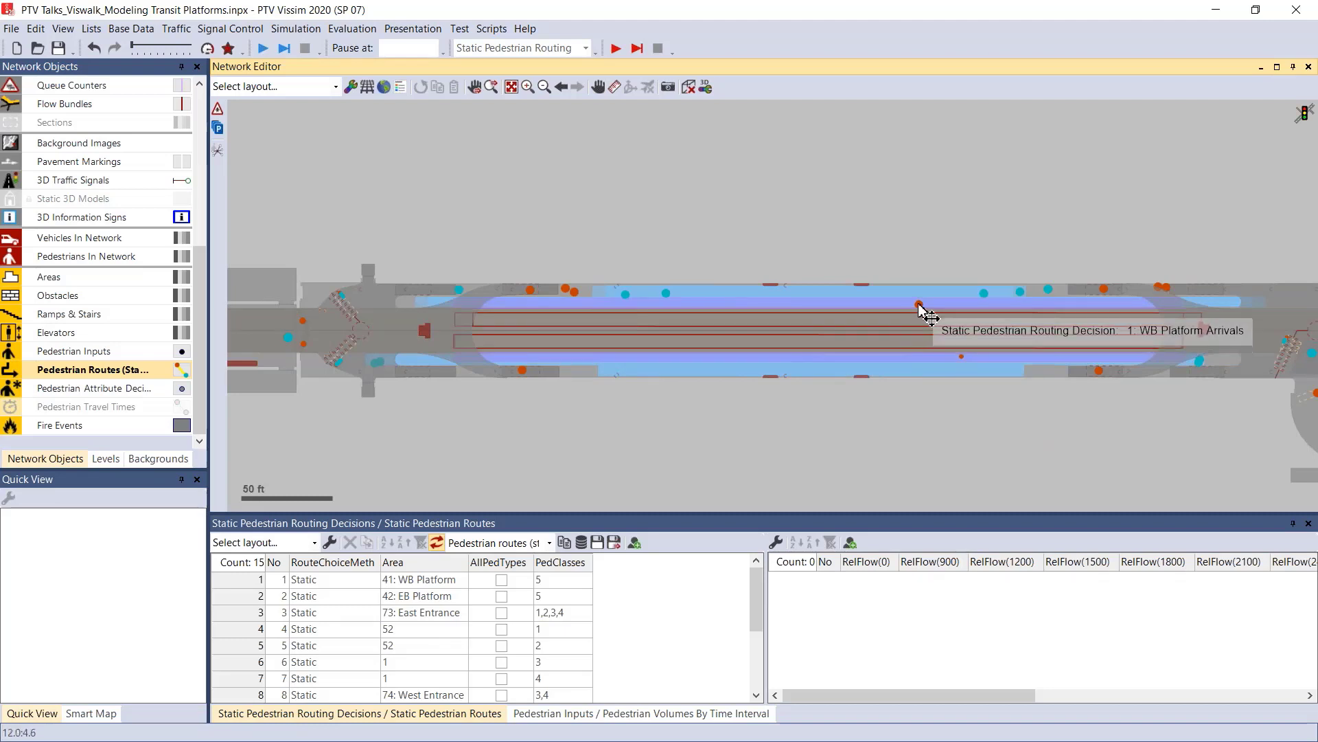
{"action": "left_click", "coordinate": [919, 305]}
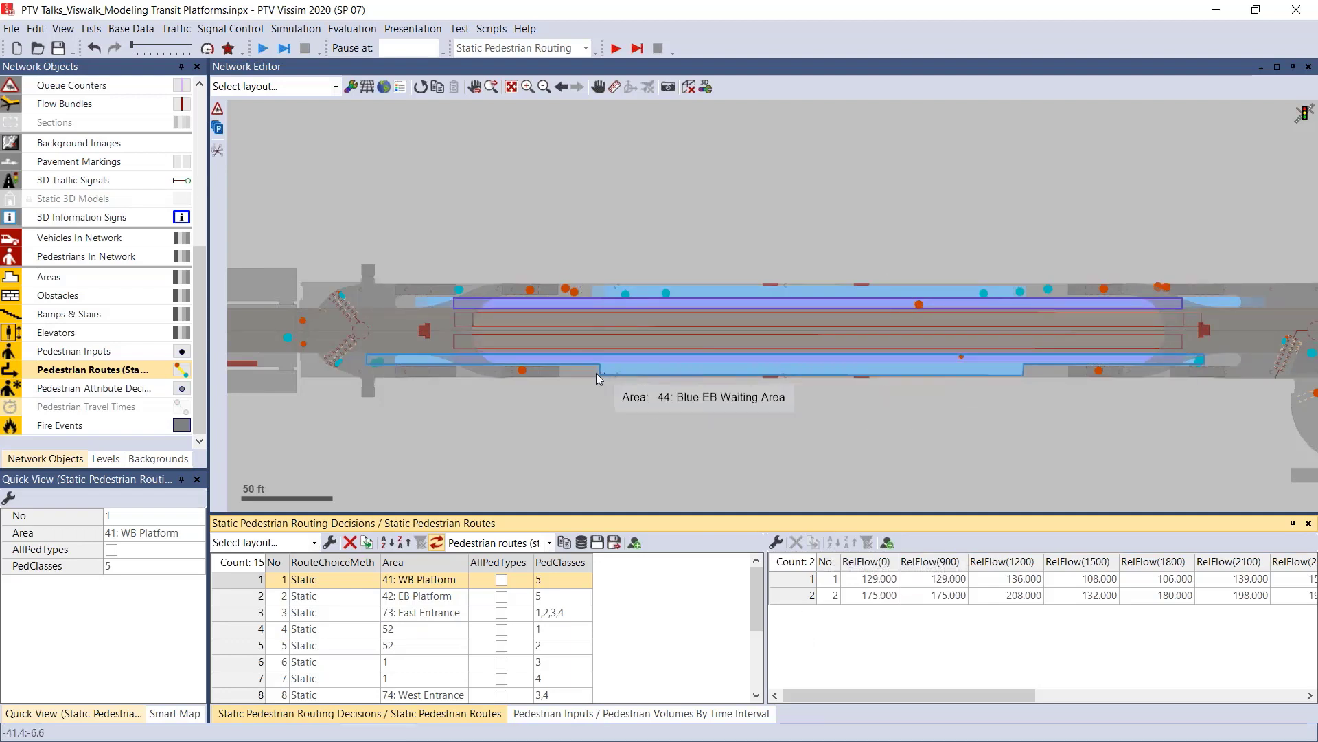
{"action": "left_click_drag", "start_coordinate": [650, 412], "coordinate": [817, 446]}
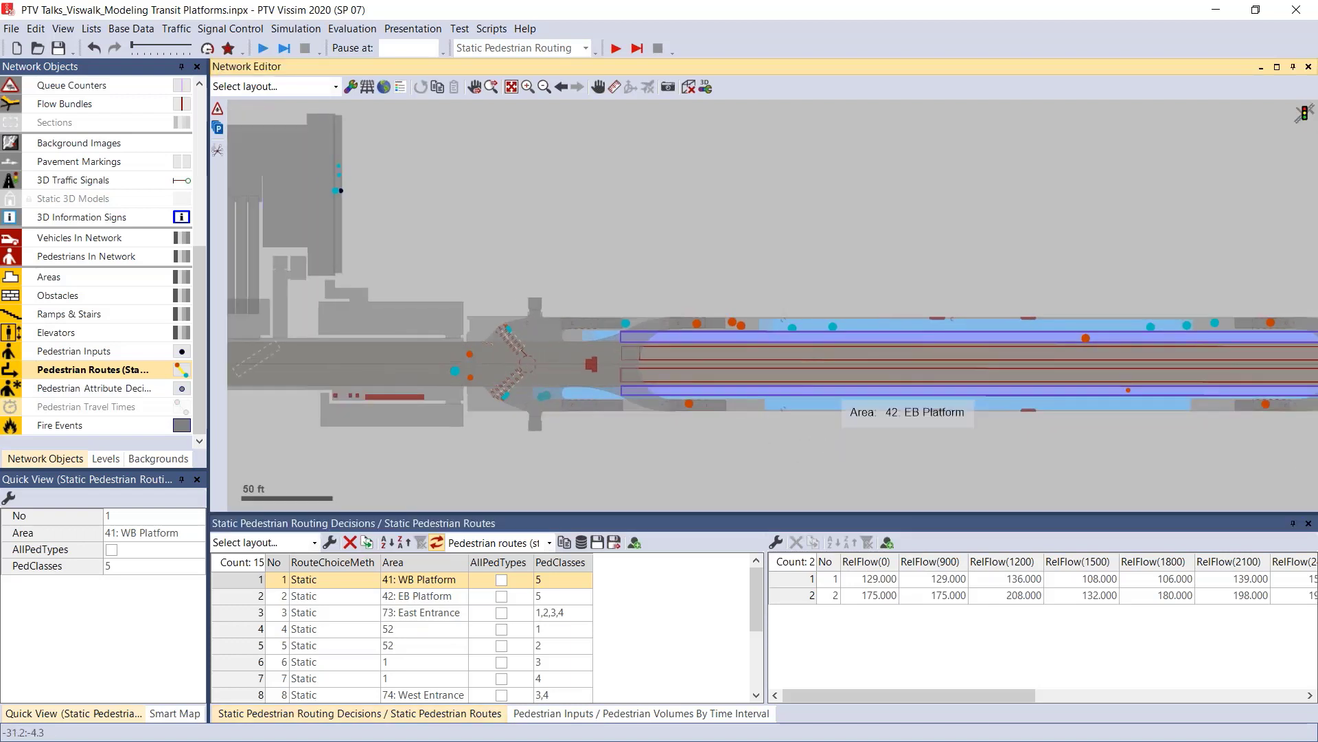
- Move the Blue WB and Orange WB waiting areas off the westbound platform and select the underlying Area 1
{"action": "left_click", "coordinate": [851, 327]}
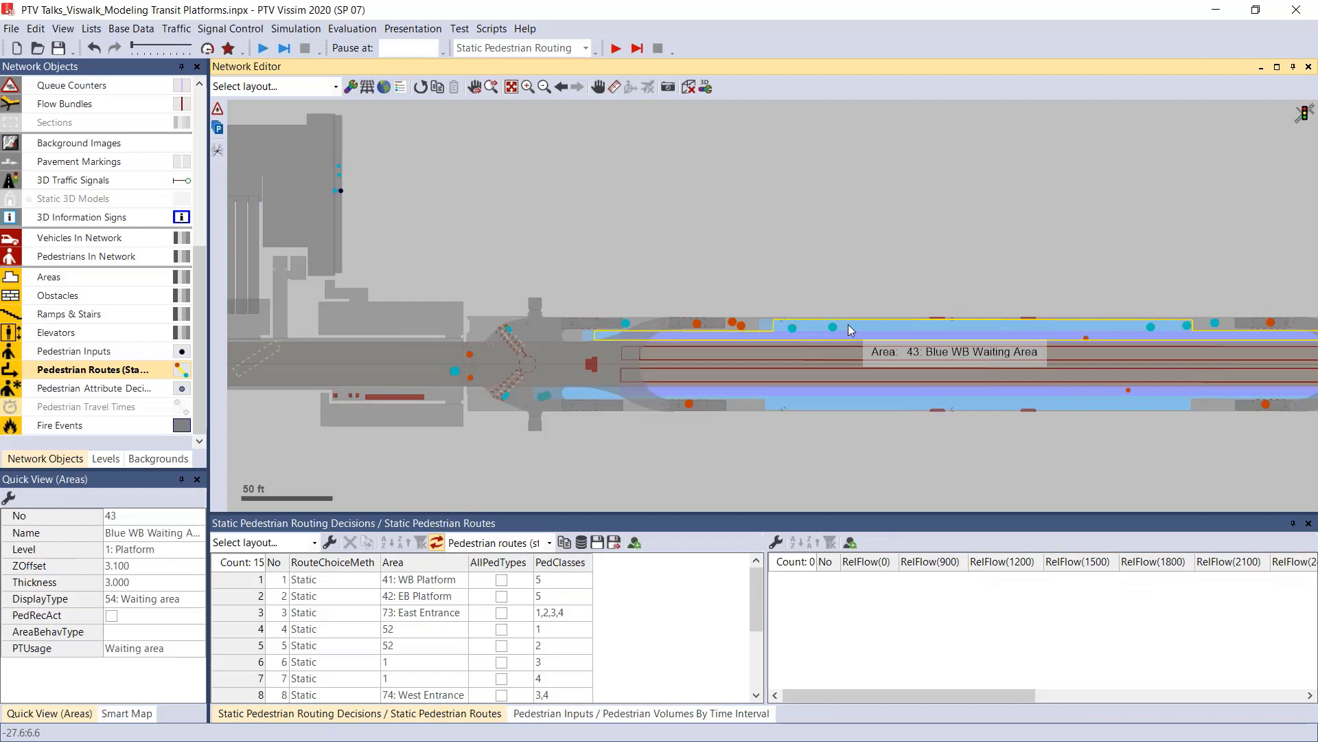
{"action": "left_click_drag", "start_coordinate": [857, 319], "coordinate": [841, 270]}
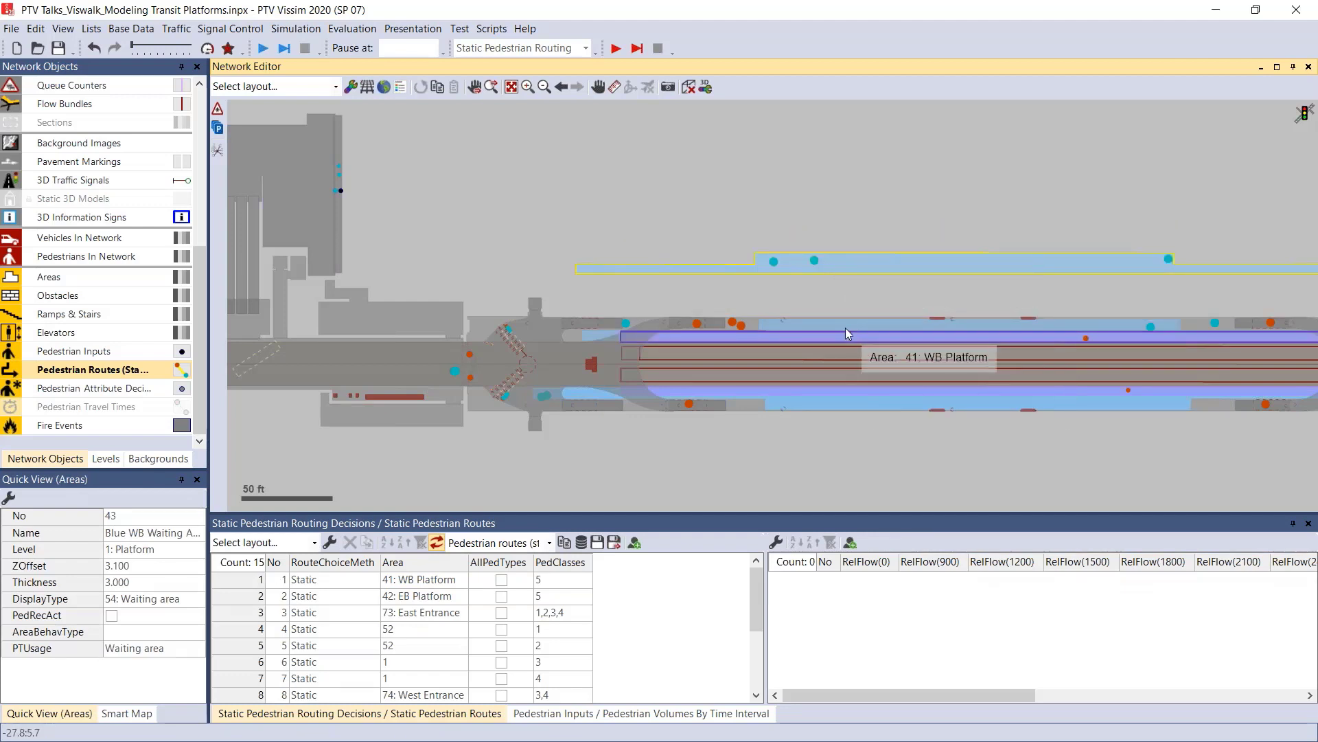
{"action": "left_click_drag", "start_coordinate": [846, 328], "coordinate": [805, 225]}
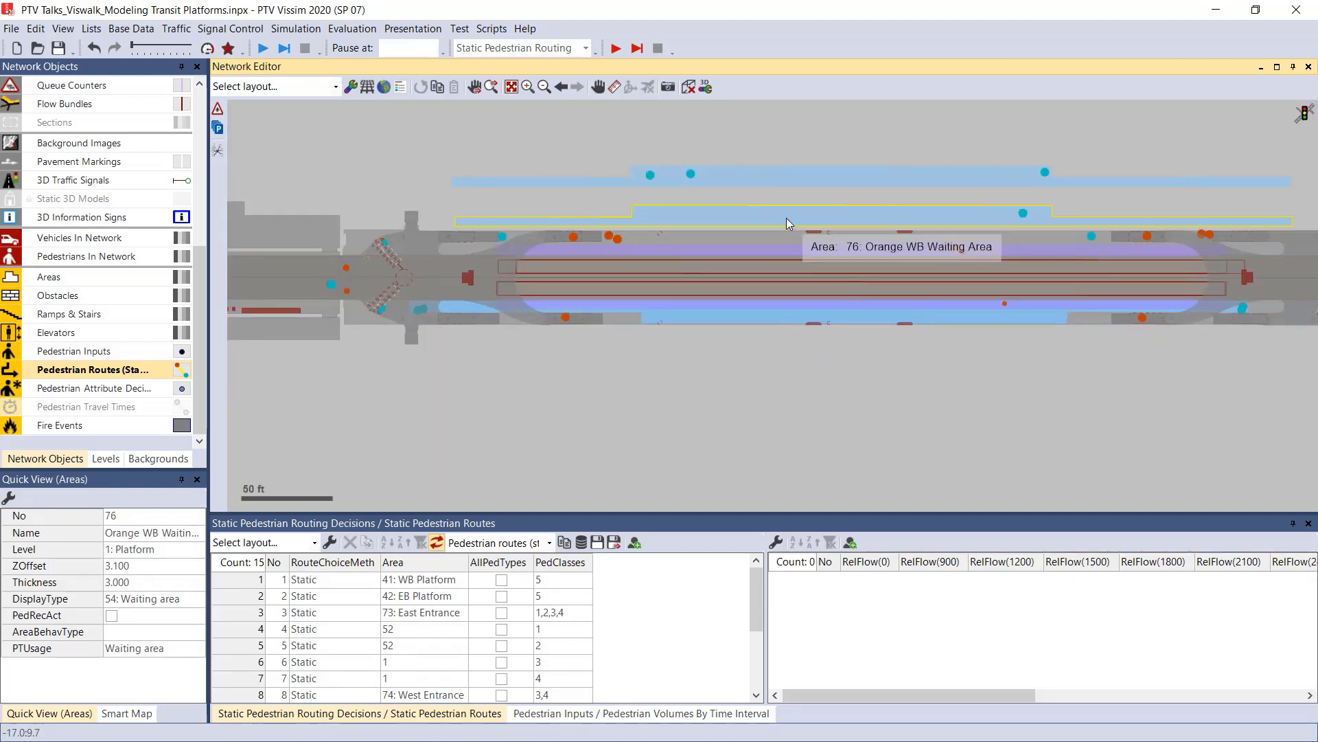
{"action": "left_click", "coordinate": [356, 241]}
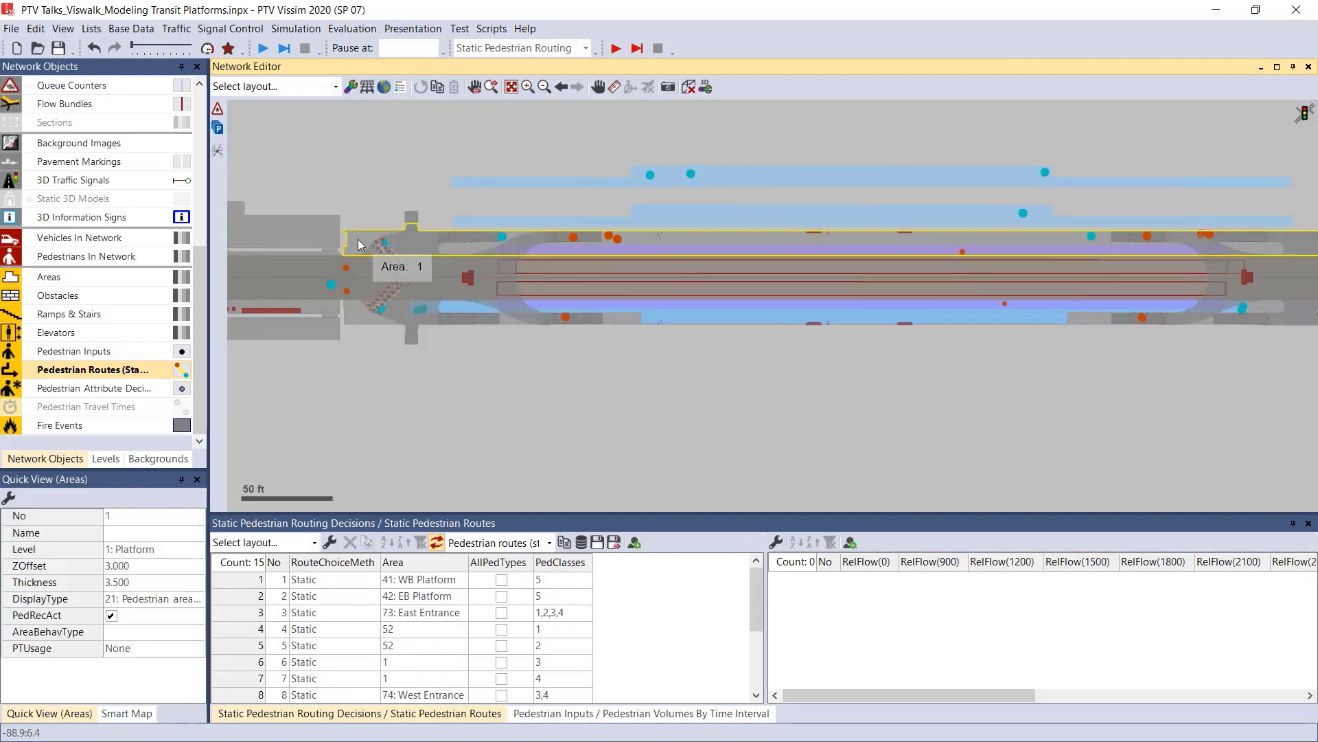
{"action": "scroll", "coordinate": [458, 298], "scroll_direction": "down", "scroll_amount": 3}
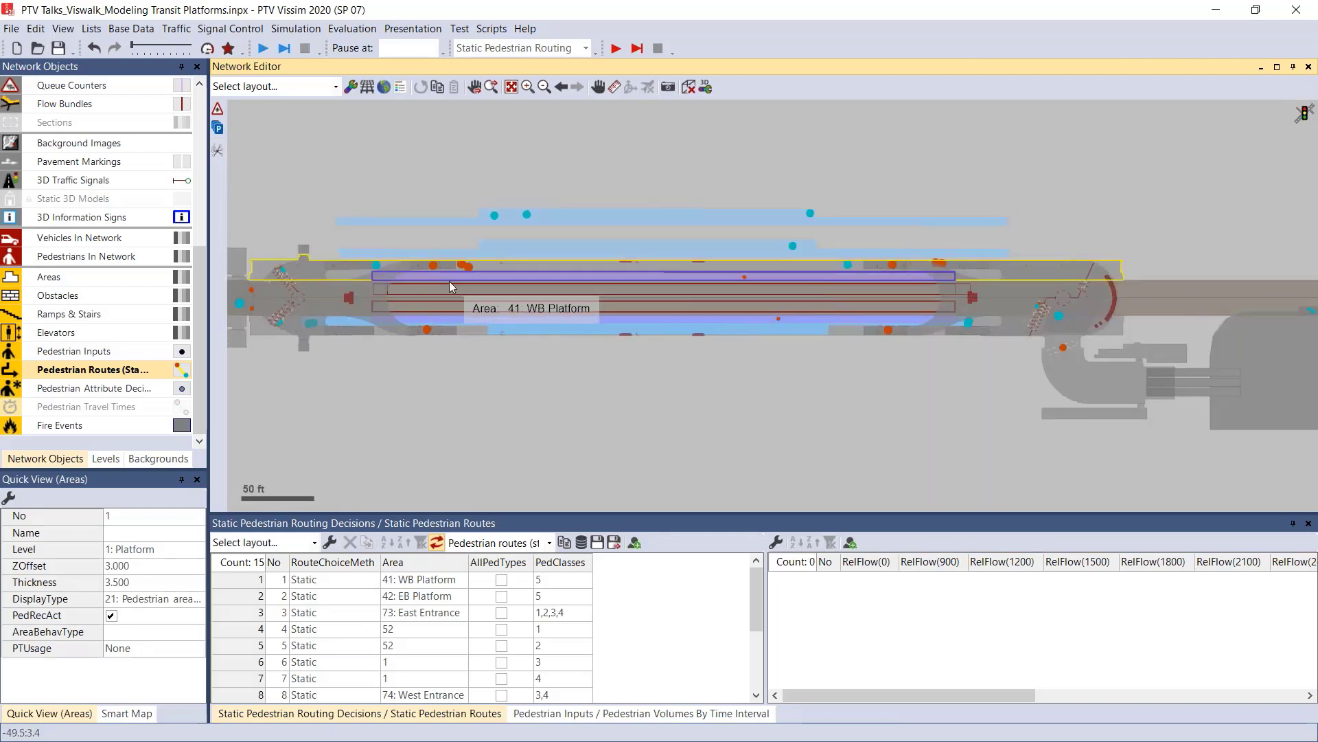
- Move the Orange WB and Blue WB waiting areas back onto the westbound platform
{"action": "left_click_drag", "start_coordinate": [478, 246], "coordinate": [577, 283]}
{"action": "scroll", "coordinate": [542, 218], "scroll_direction": "up", "scroll_amount": 2}
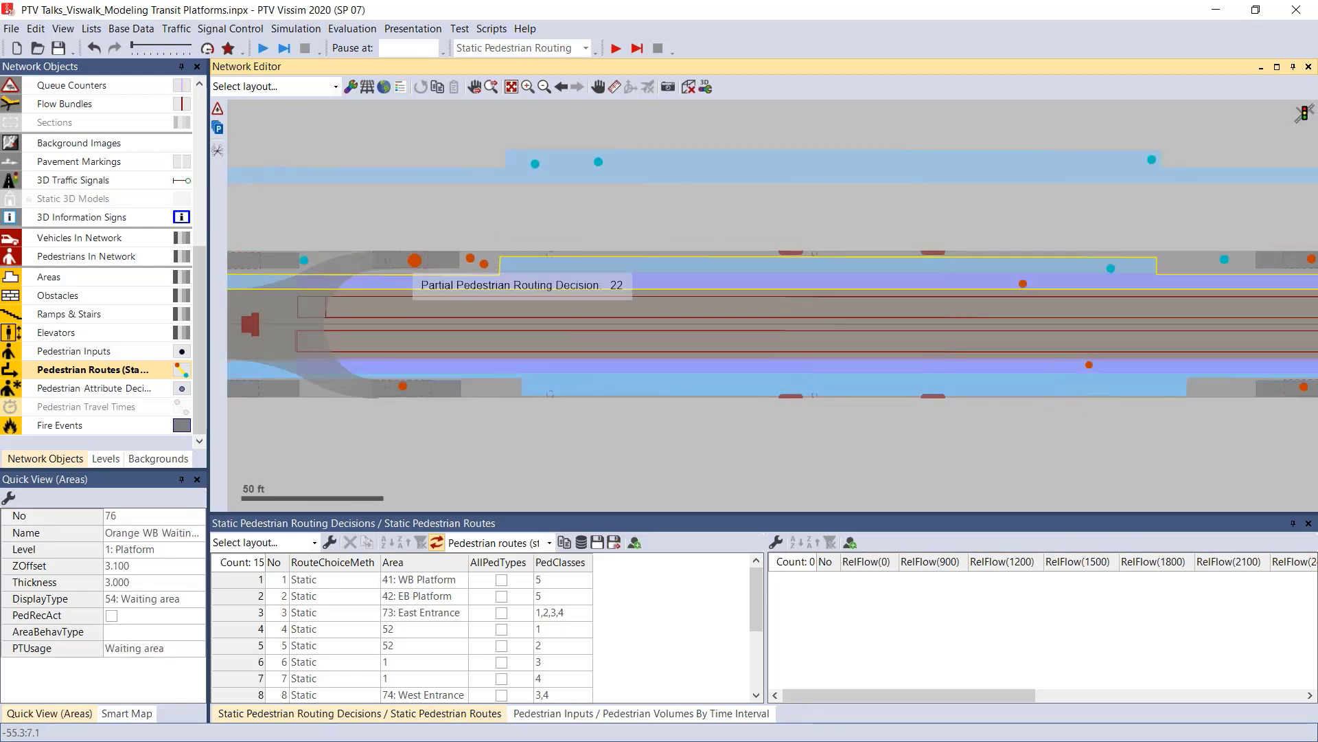
{"action": "left_click_drag", "start_coordinate": [646, 215], "coordinate": [583, 214]}
{"action": "scroll", "coordinate": [583, 215], "scroll_direction": "down", "scroll_amount": 1}
{"action": "left_click_drag", "start_coordinate": [607, 172], "coordinate": [605, 264]}
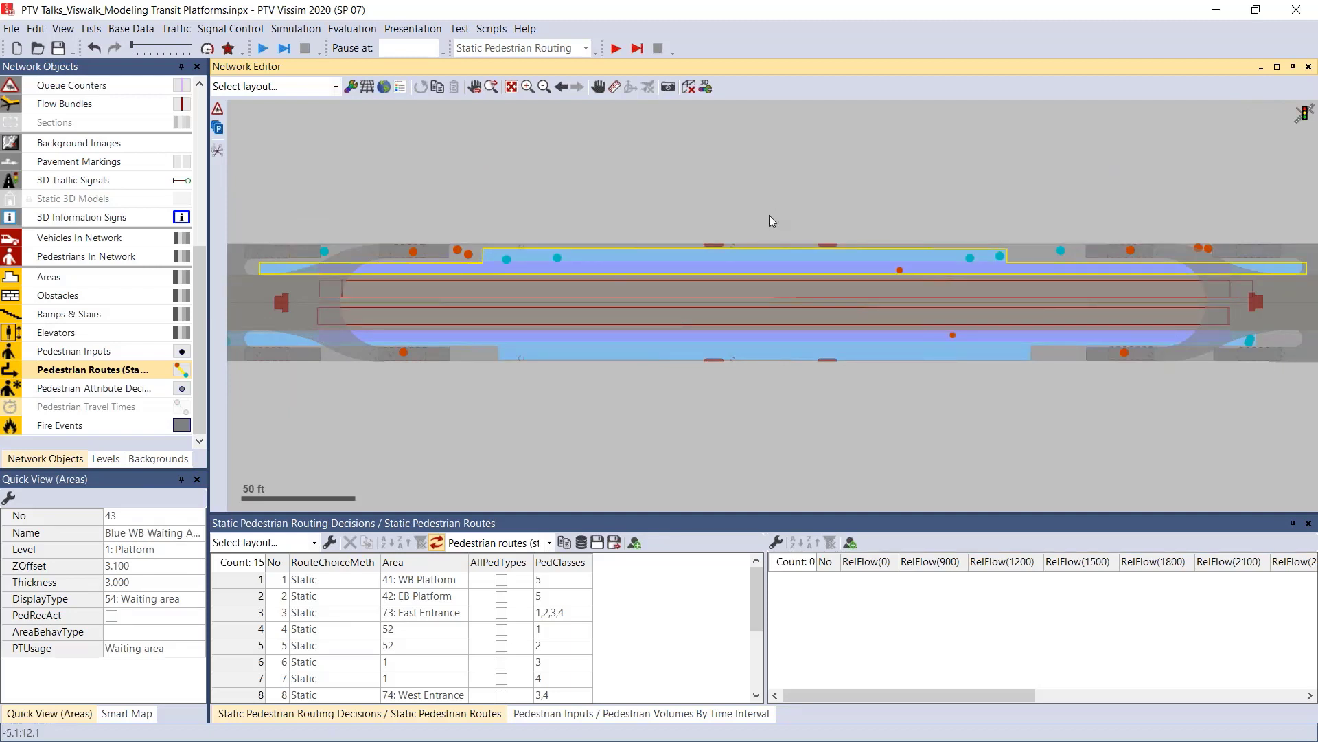
- Inspect the westbound static routing decisions on Area 1 and open the pedestrian class list of decision 13
{"action": "left_click_drag", "start_coordinate": [769, 216], "coordinate": [826, 239]}
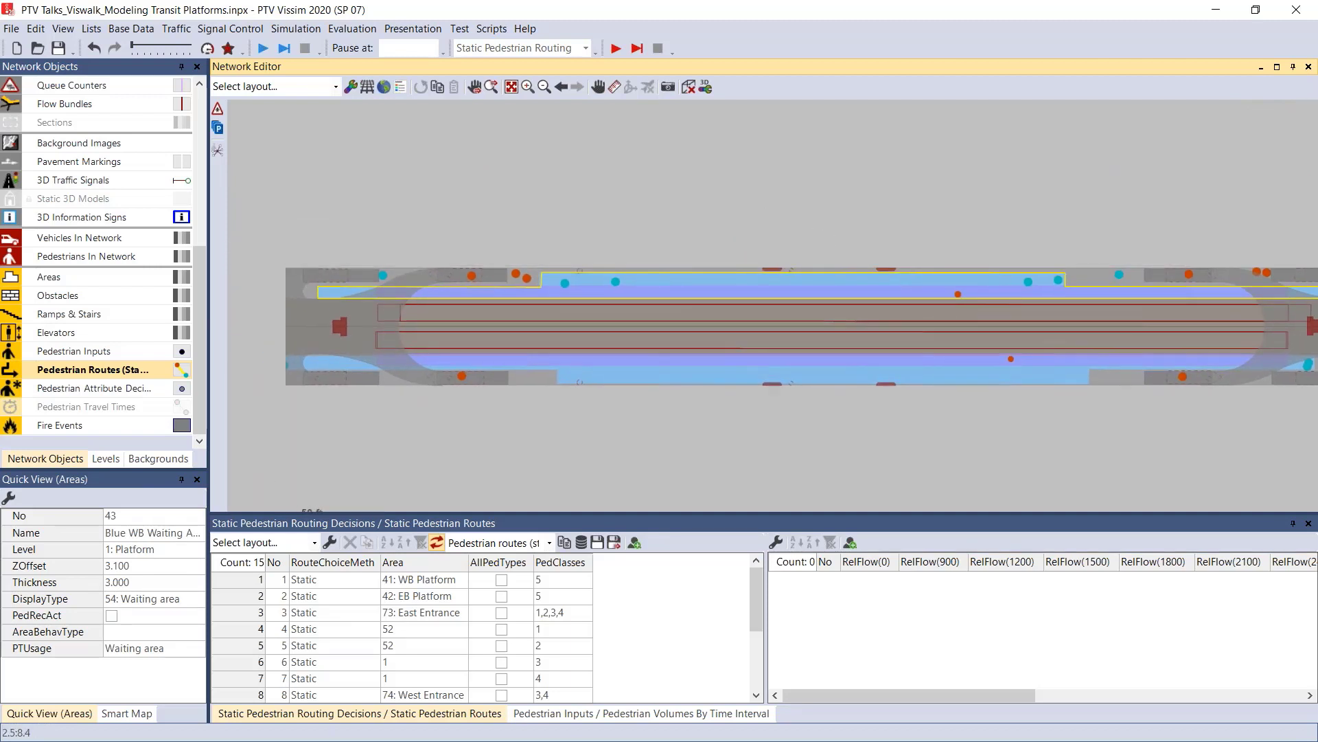
{"action": "left_click_drag", "start_coordinate": [430, 275], "coordinate": [591, 218]}
{"action": "left_click", "coordinate": [743, 260]}
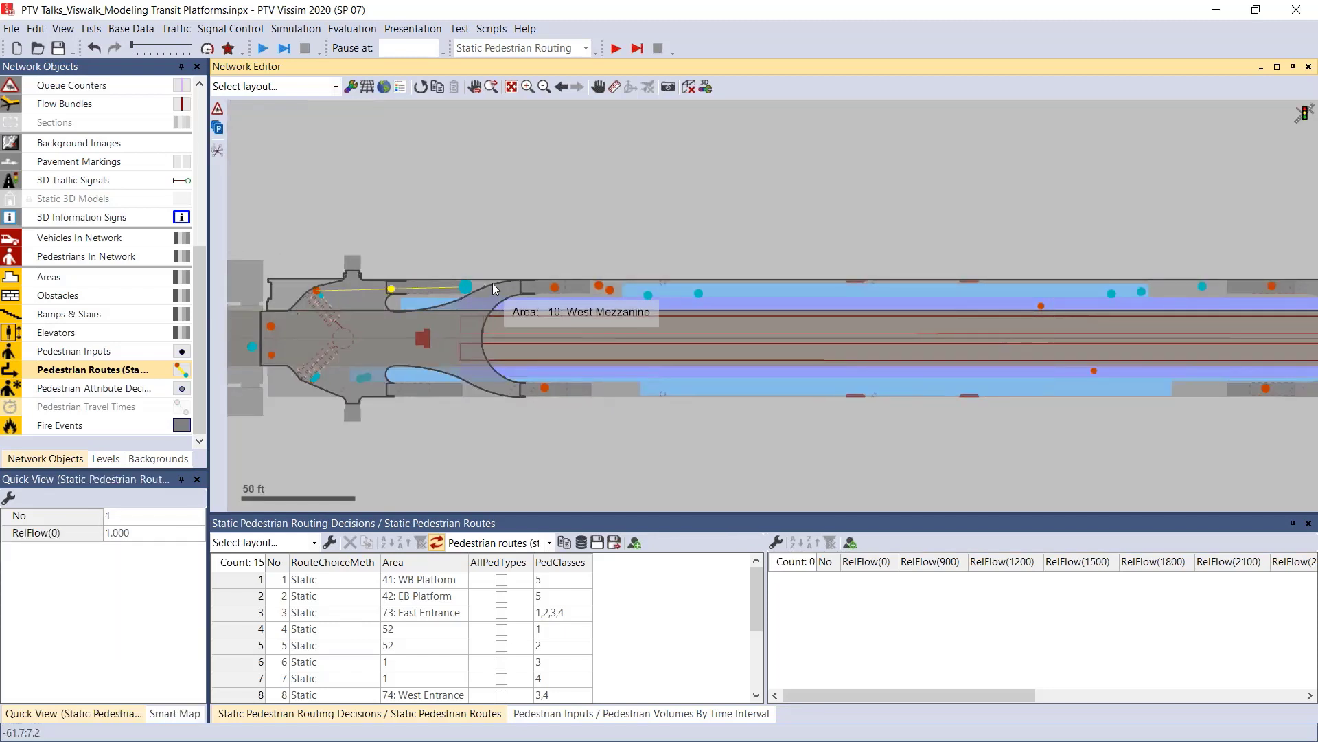
{"action": "left_click", "coordinate": [612, 300]}
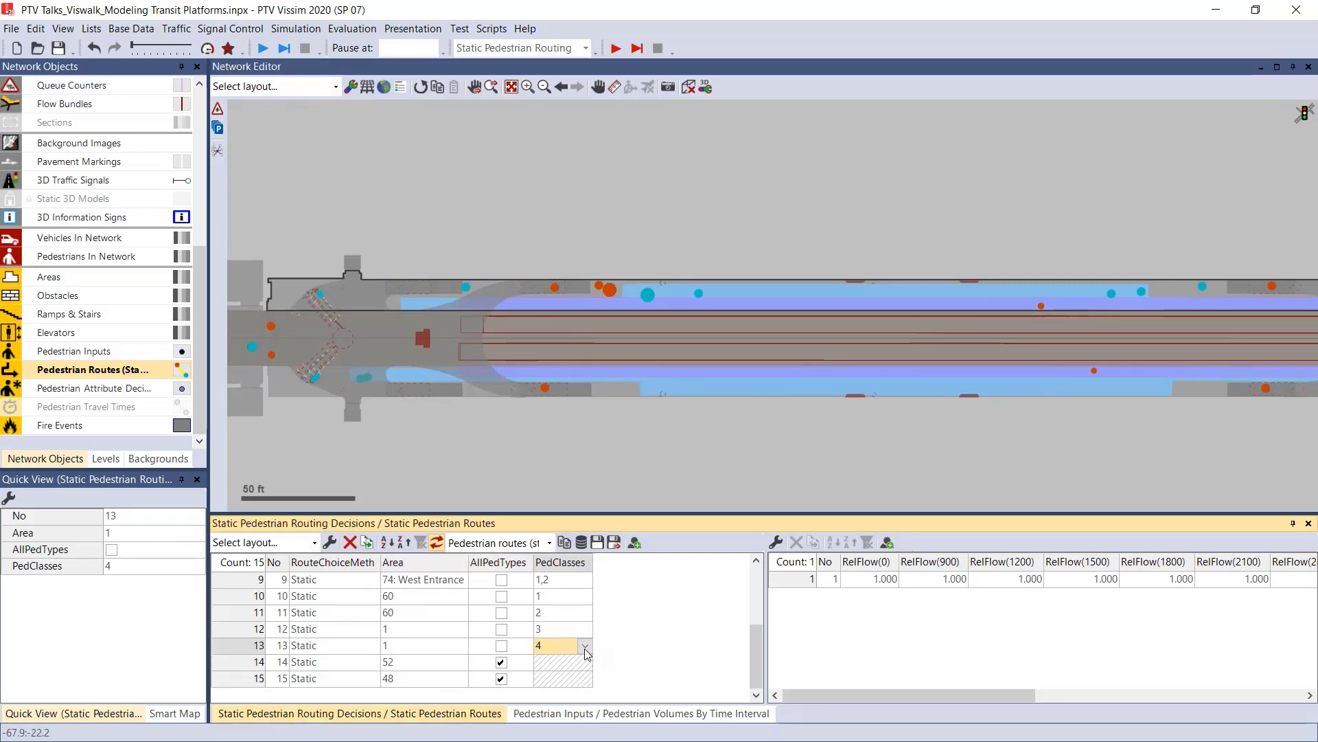
{"action": "left_click", "coordinate": [583, 649]}
{"action": "left_click", "coordinate": [584, 648]}
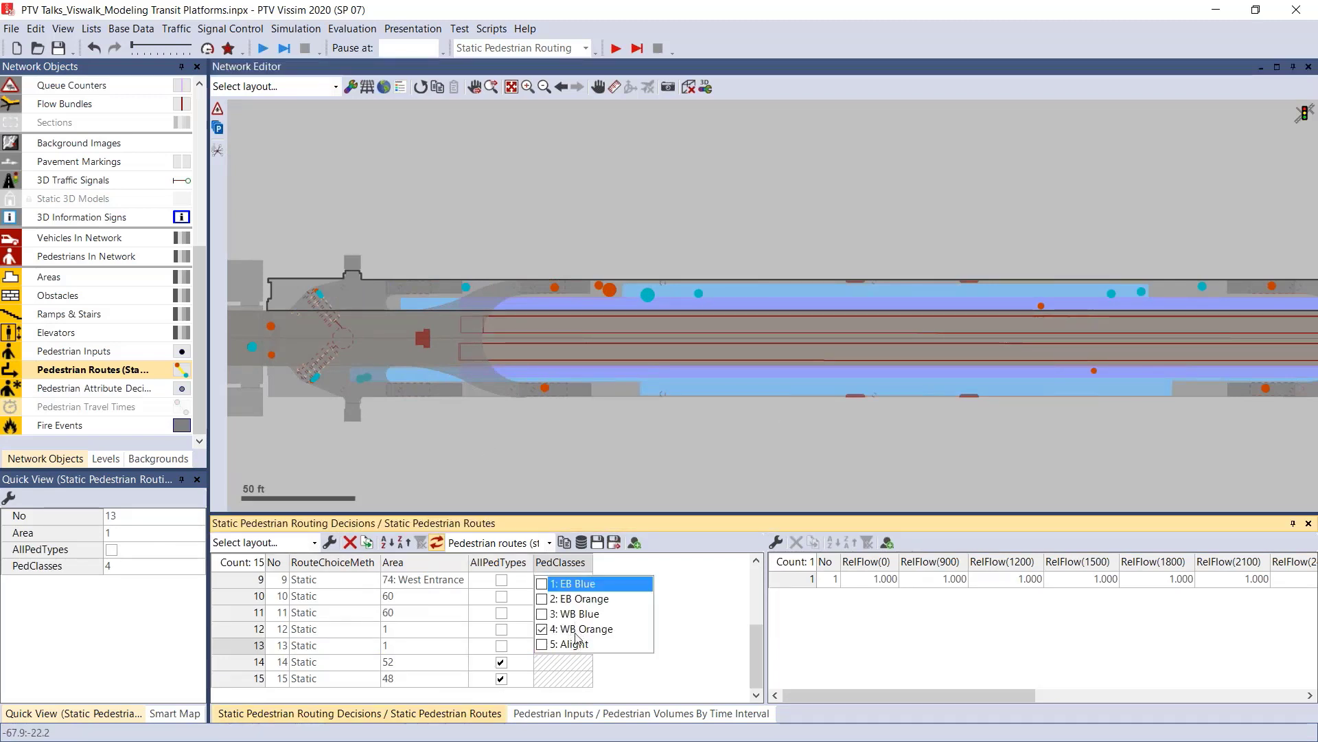
- Close the pedestrian class list unchanged and start the simulation in 3D view without saving the changes
{"action": "left_click", "coordinate": [662, 397]}
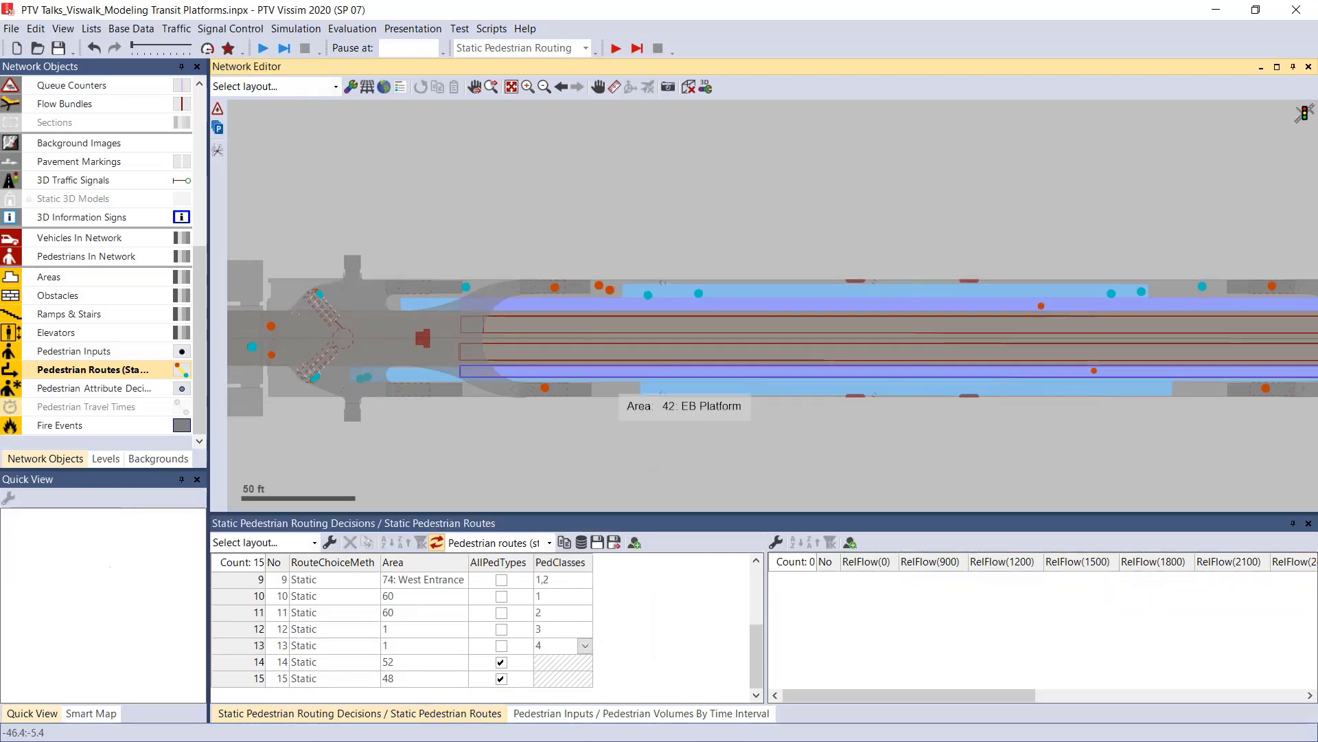
{"action": "left_click_drag", "start_coordinate": [692, 233], "coordinate": [646, 220]}
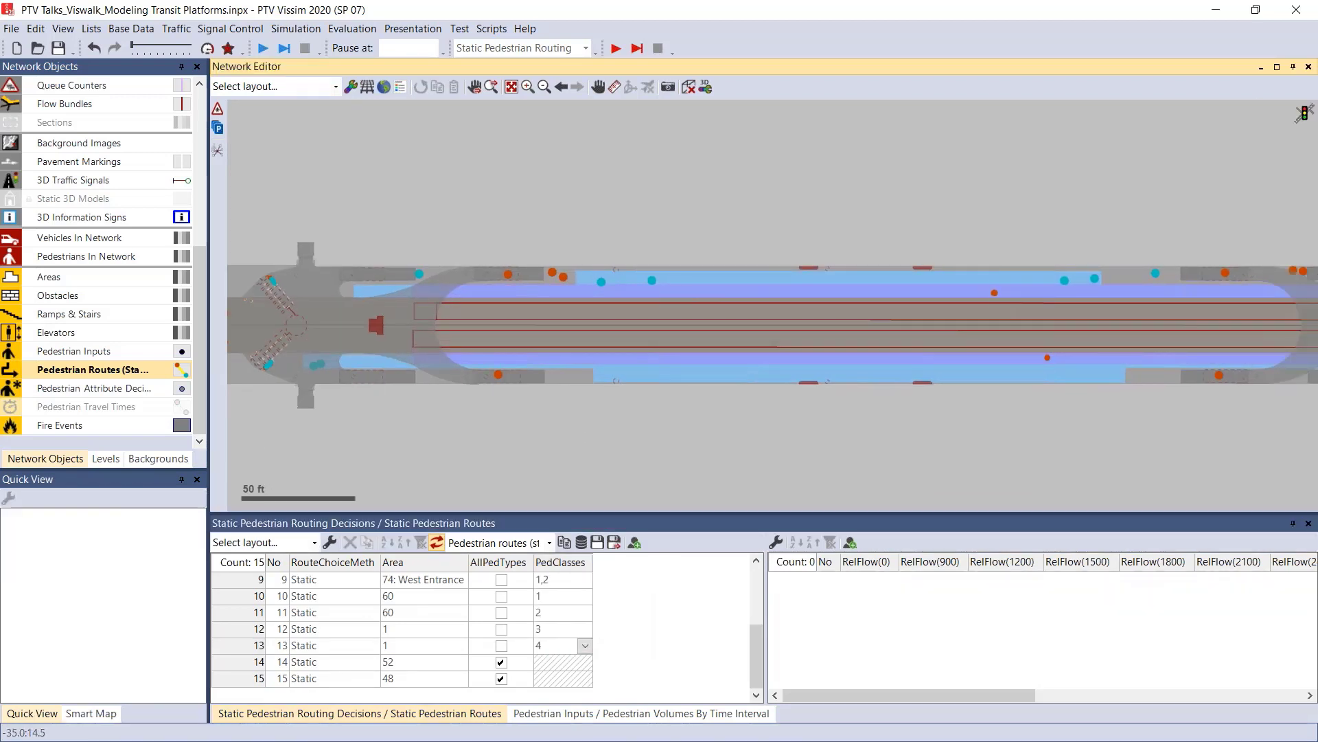
{"action": "left_click", "coordinate": [691, 90]}
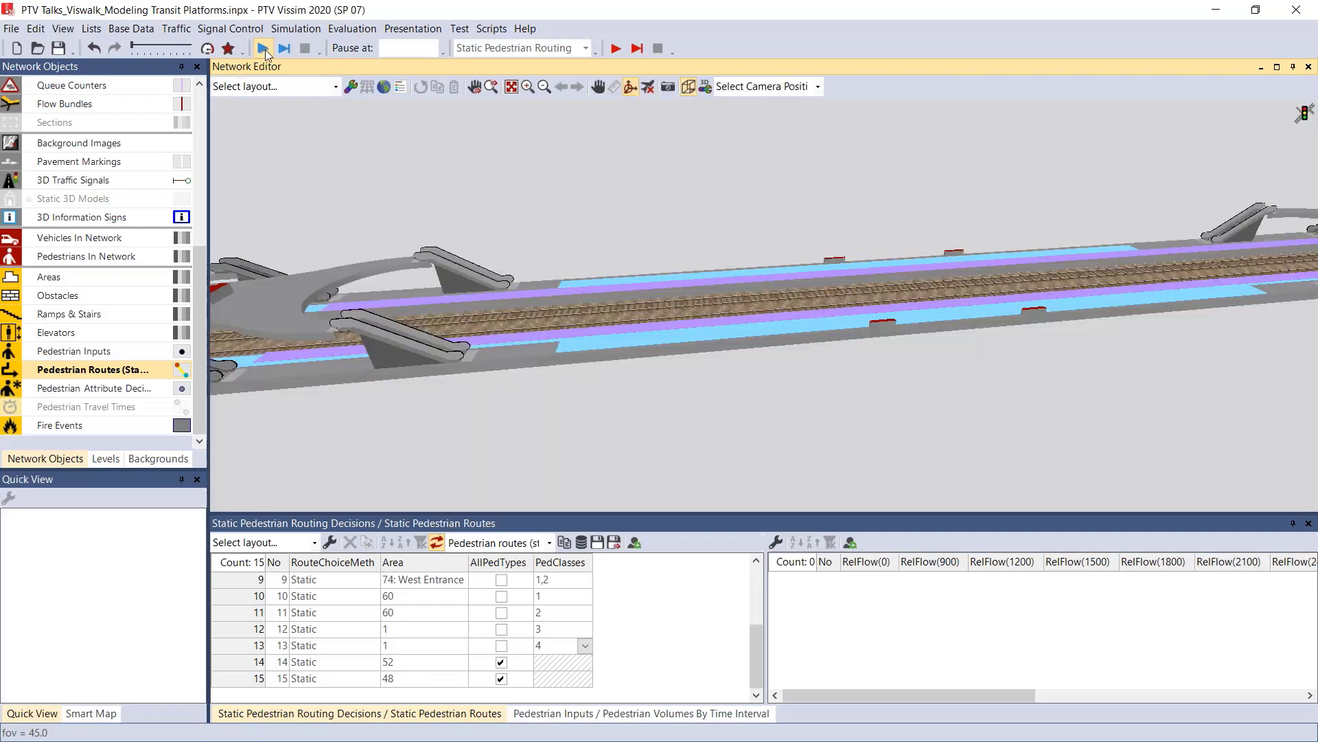
{"action": "left_click", "coordinate": [264, 51]}
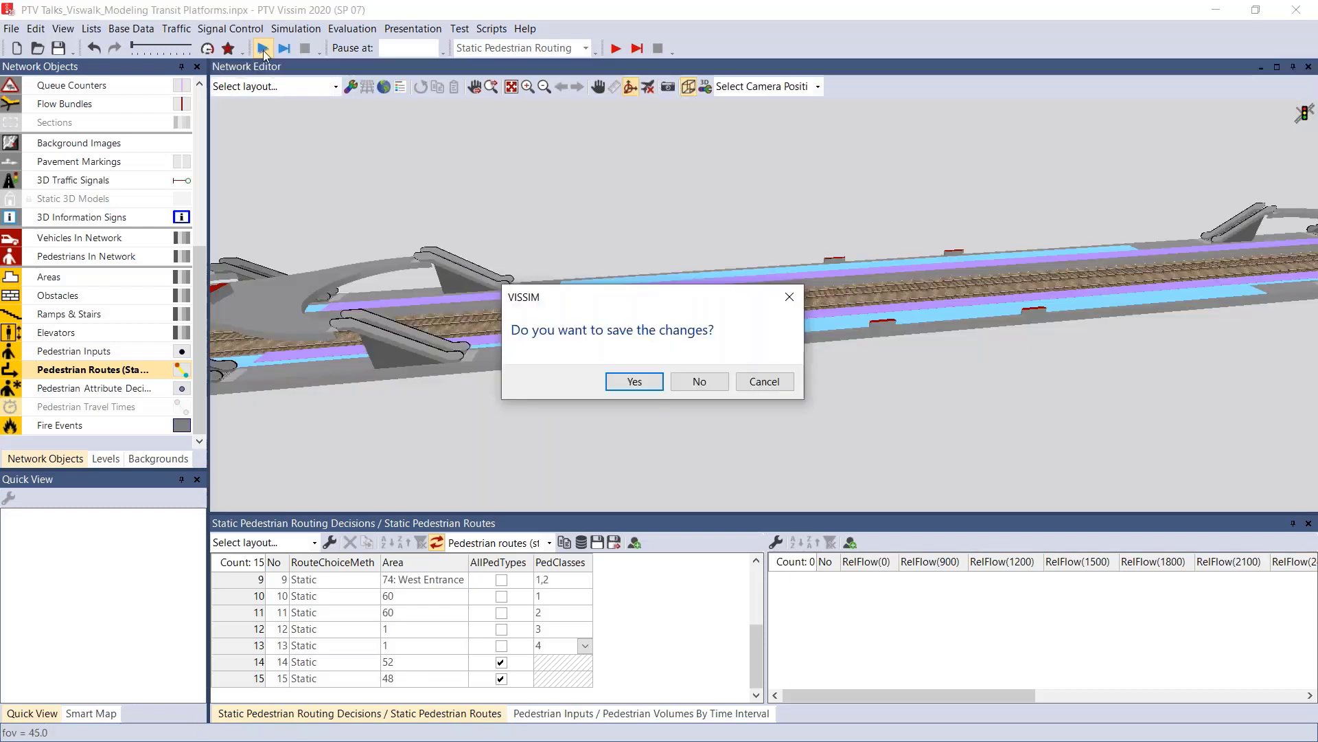
{"action": "left_click", "coordinate": [700, 382]}
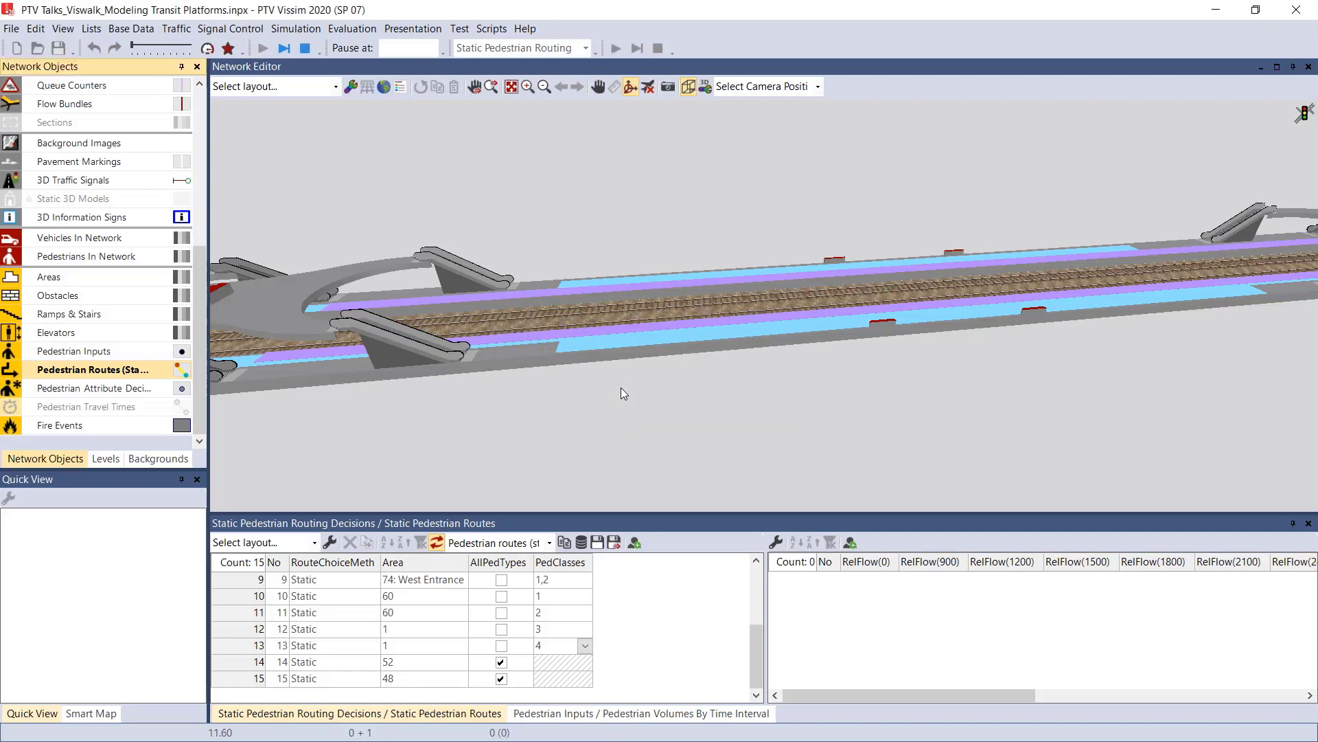
- Watch the pedestrians waiting on both platforms from a 3D viewpoint along the tracks, pausing the run with a train at the platform
{"action": "left_click_drag", "start_coordinate": [576, 355], "coordinate": [787, 365]}
{"action": "left_click_drag", "start_coordinate": [777, 295], "coordinate": [761, 344]}
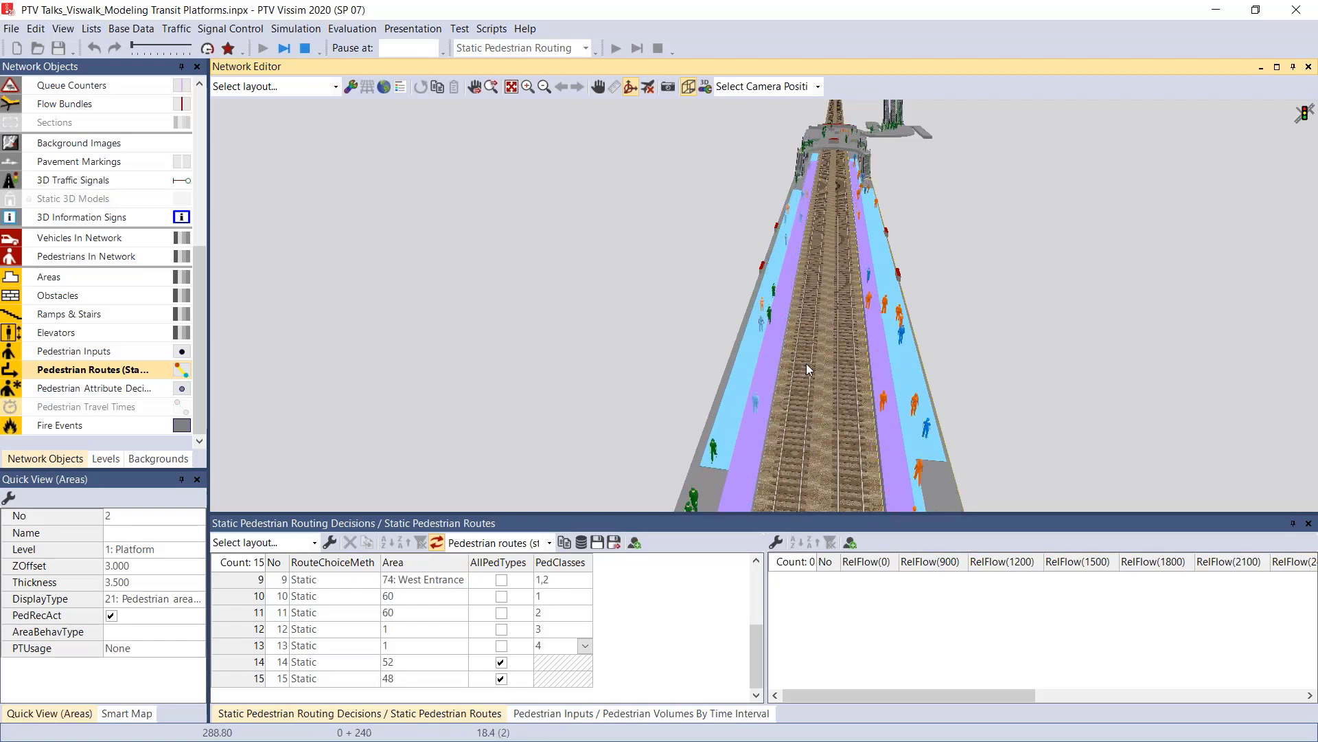
{"action": "scroll", "coordinate": [785, 360], "scroll_direction": "up", "scroll_amount": 5}
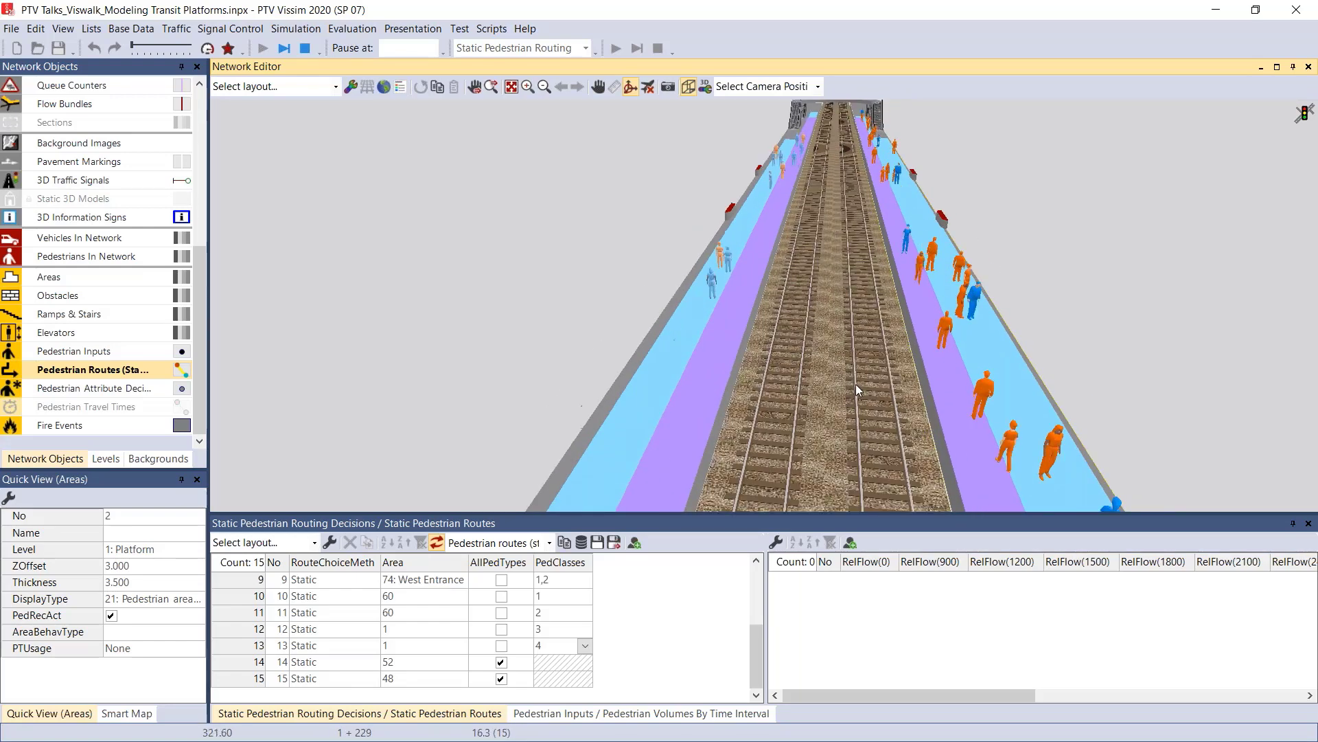
{"action": "left_click_drag", "start_coordinate": [836, 381], "coordinate": [694, 327]}
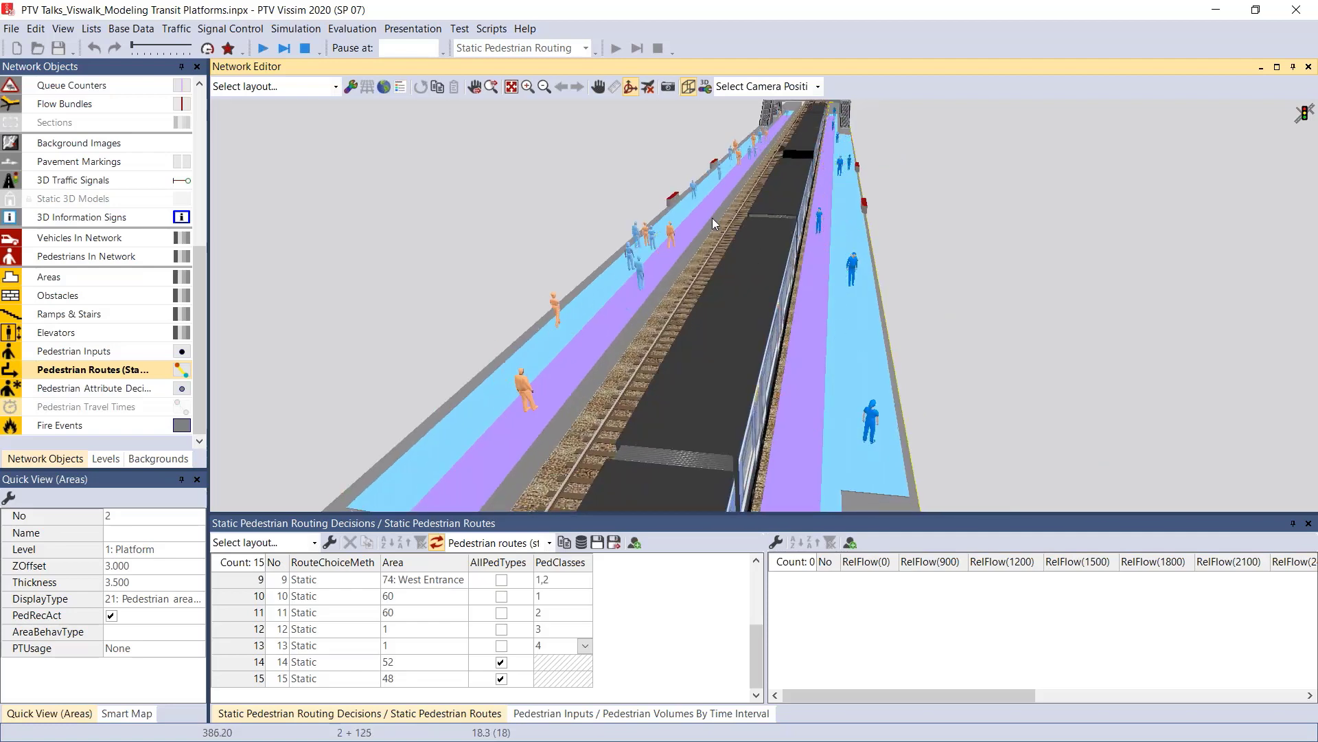
- Resume the simulation in 2D to watch boarding and alighting at the eastbound and westbound stops, and return to 3D view
{"action": "left_click", "coordinate": [689, 89]}
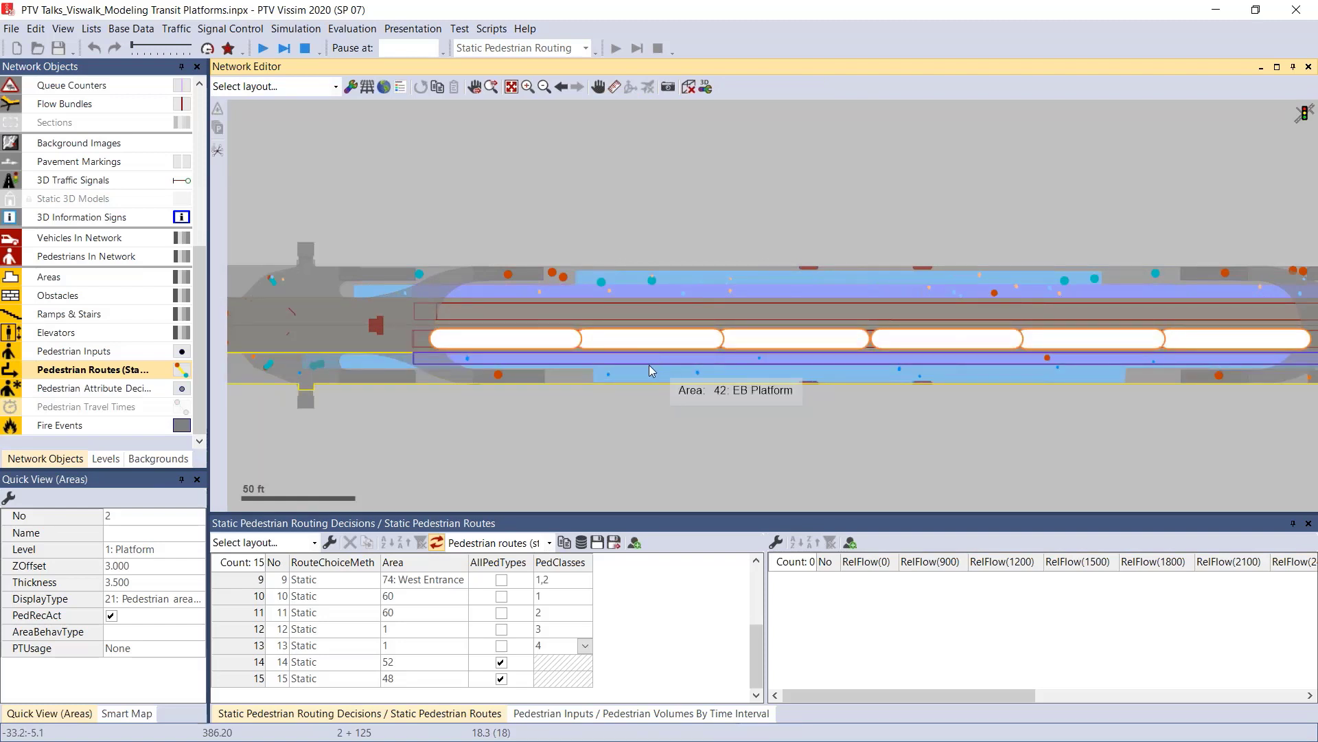
{"action": "left_click", "coordinate": [267, 53]}
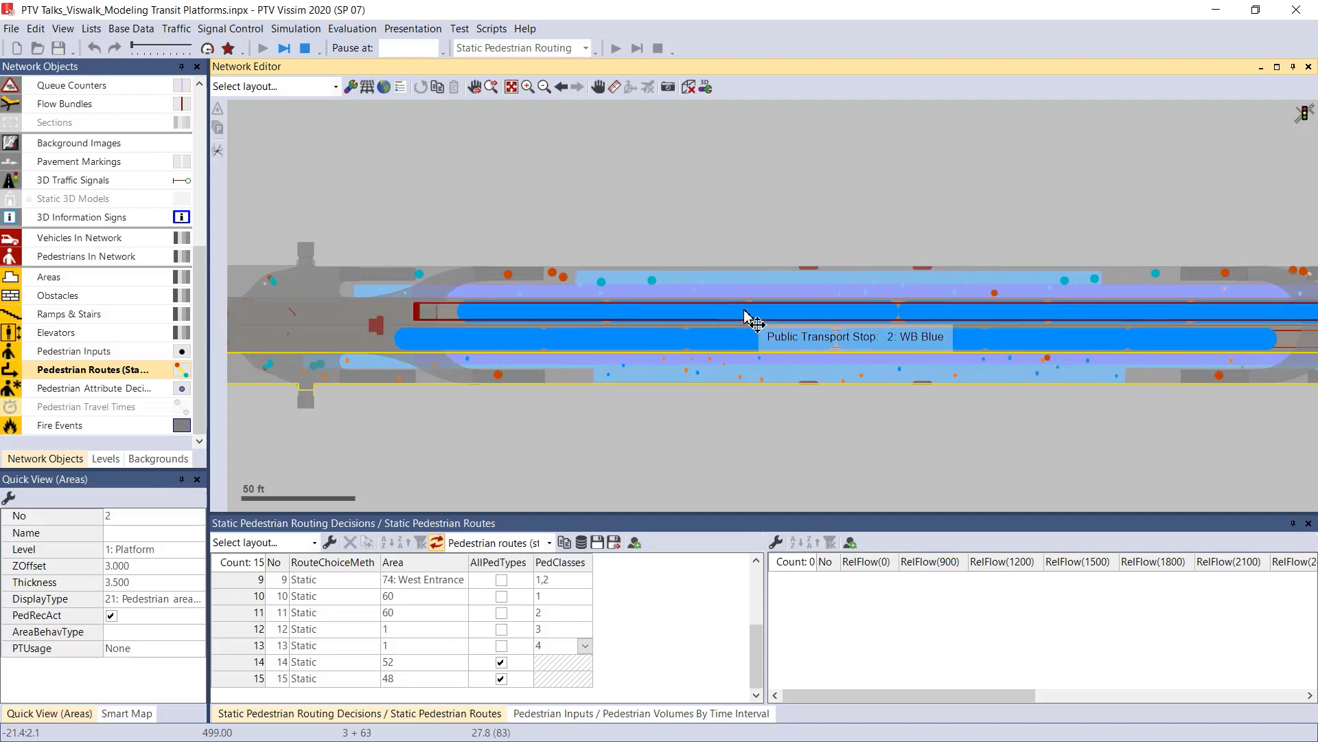
{"action": "left_click", "coordinate": [688, 87]}
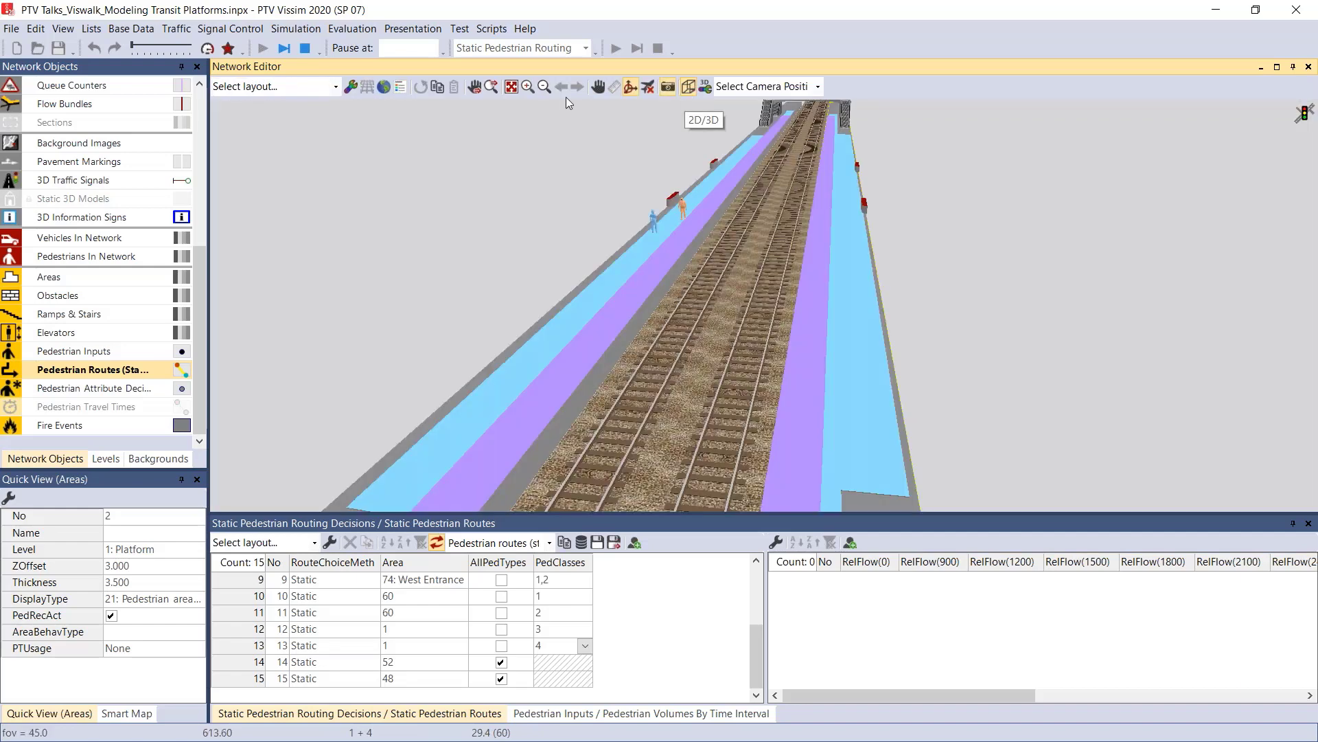
- Stop the simulation, ignoring its warnings, and view the full extent of the station in 3D
{"action": "left_click", "coordinate": [305, 46]}
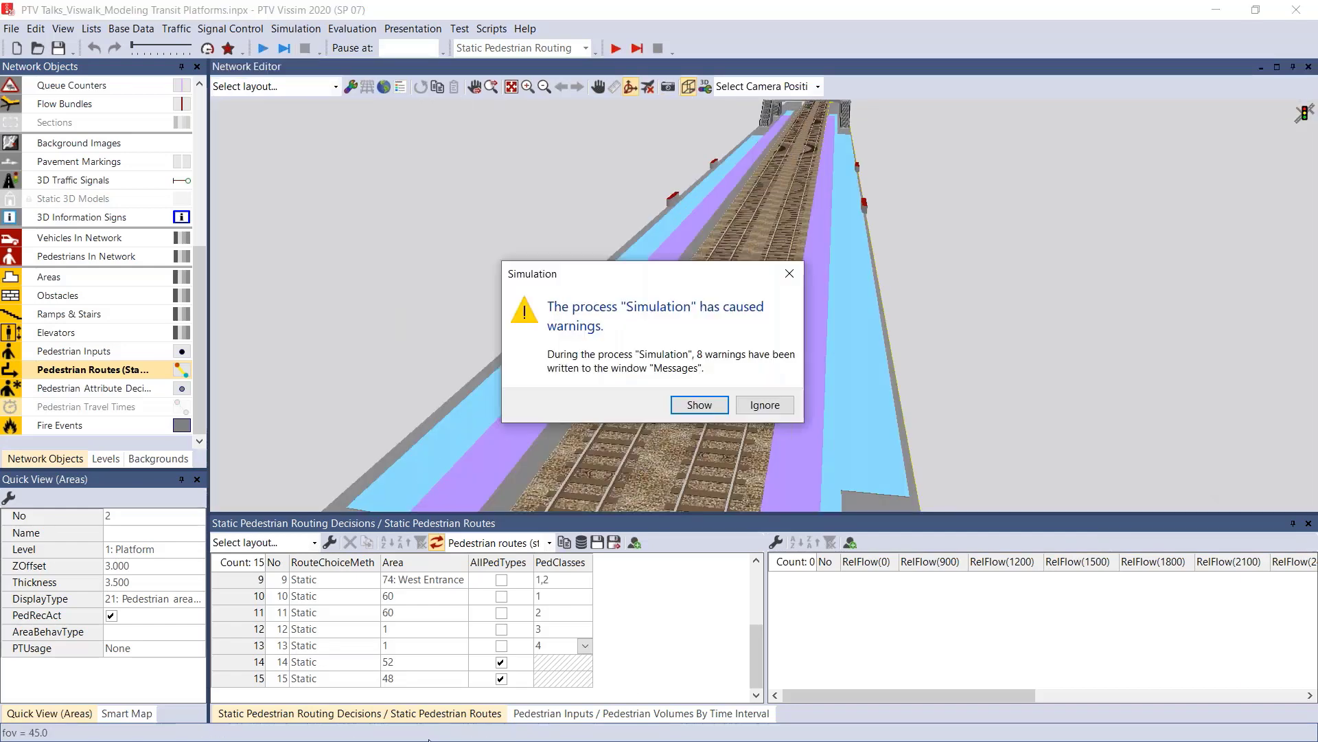
{"action": "left_click", "coordinate": [765, 405]}
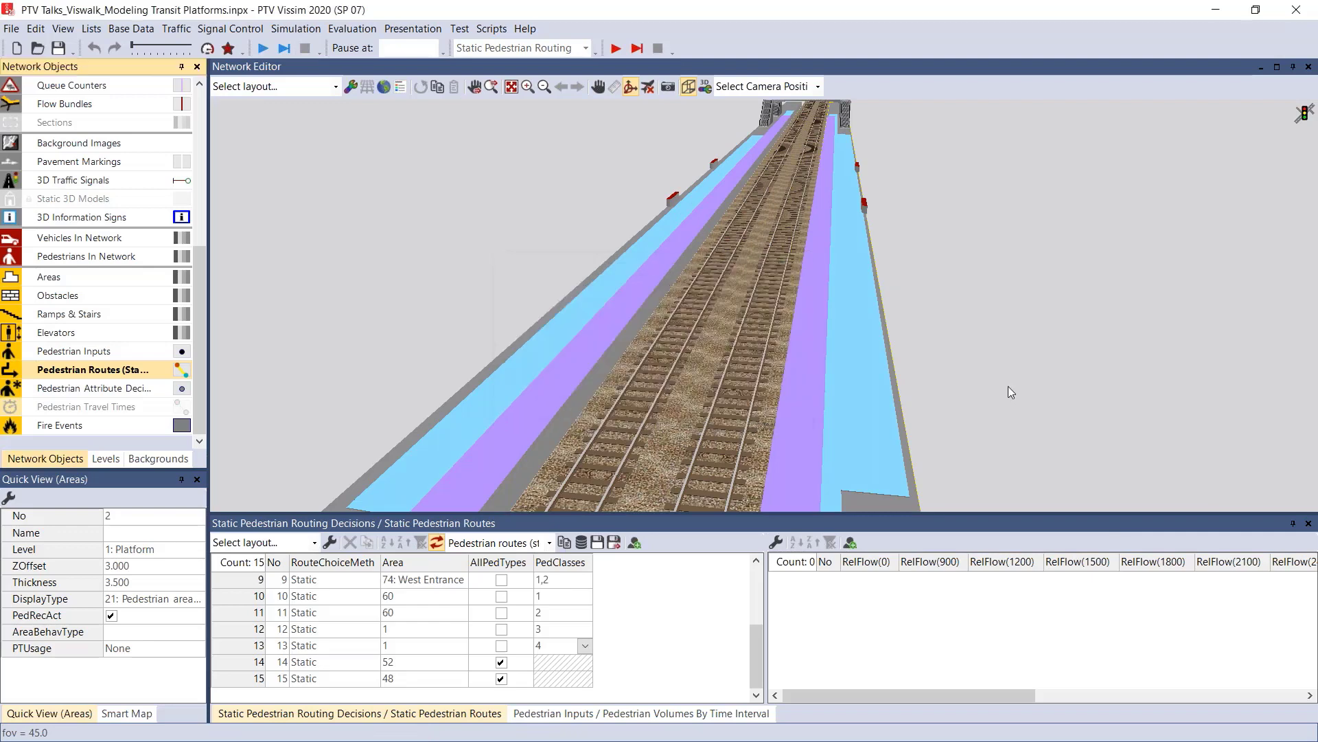
{"action": "scroll", "coordinate": [1008, 386], "scroll_direction": "down", "scroll_amount": 5}
{"action": "left_click_drag", "start_coordinate": [1026, 306], "coordinate": [707, 347]}
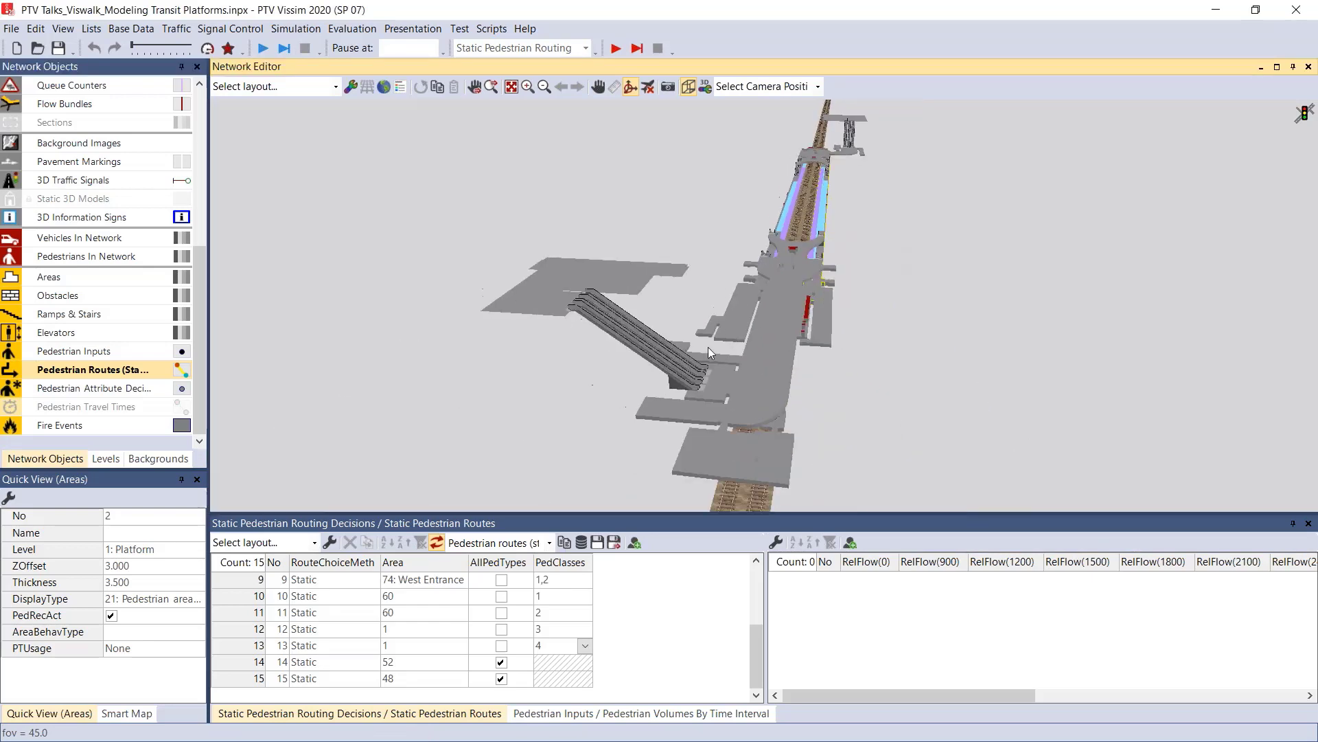